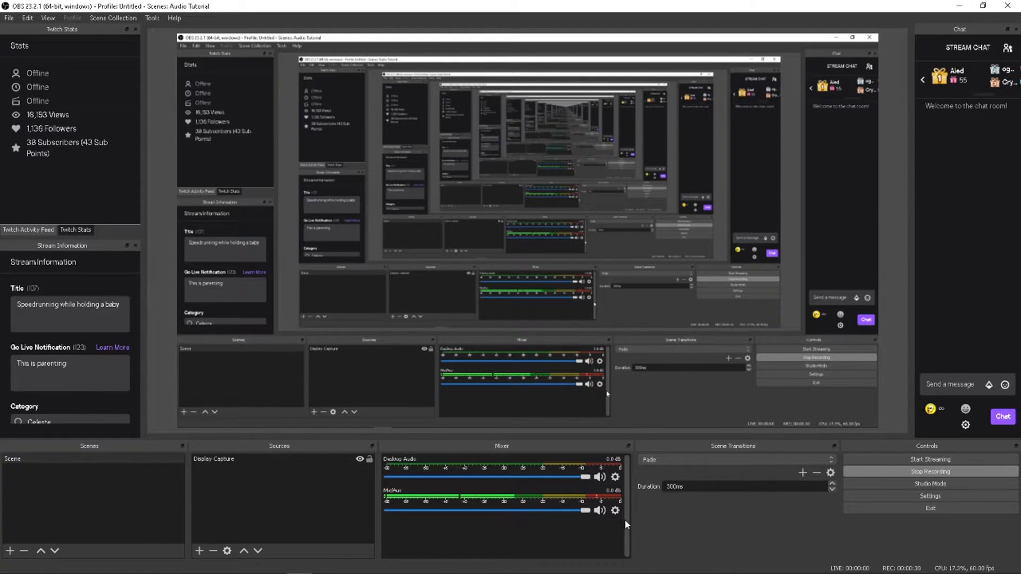
- Review the audio settings for the sample rate, desktop and microphone devices, and monitoring device
click(864, 501)
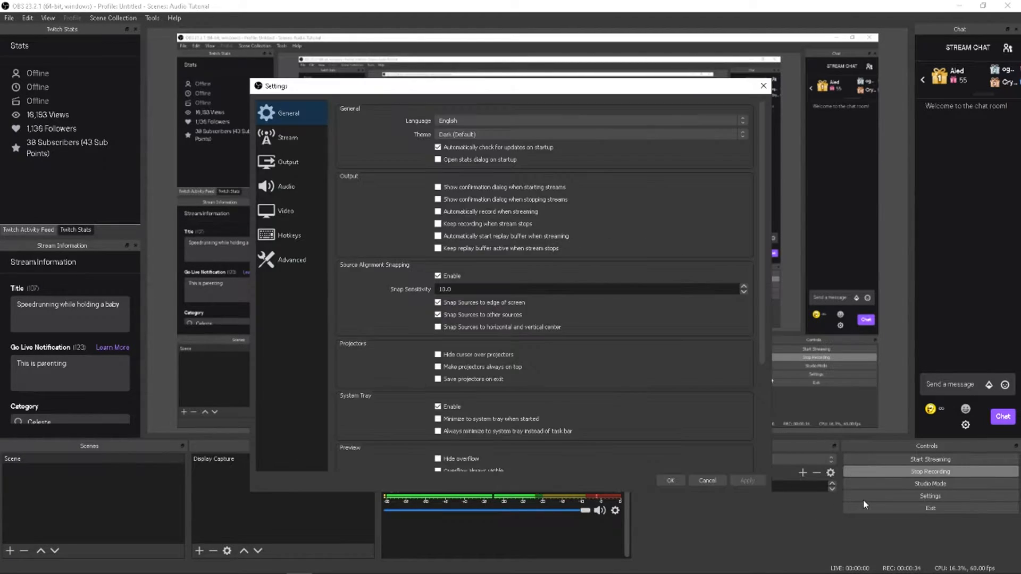
click(286, 186)
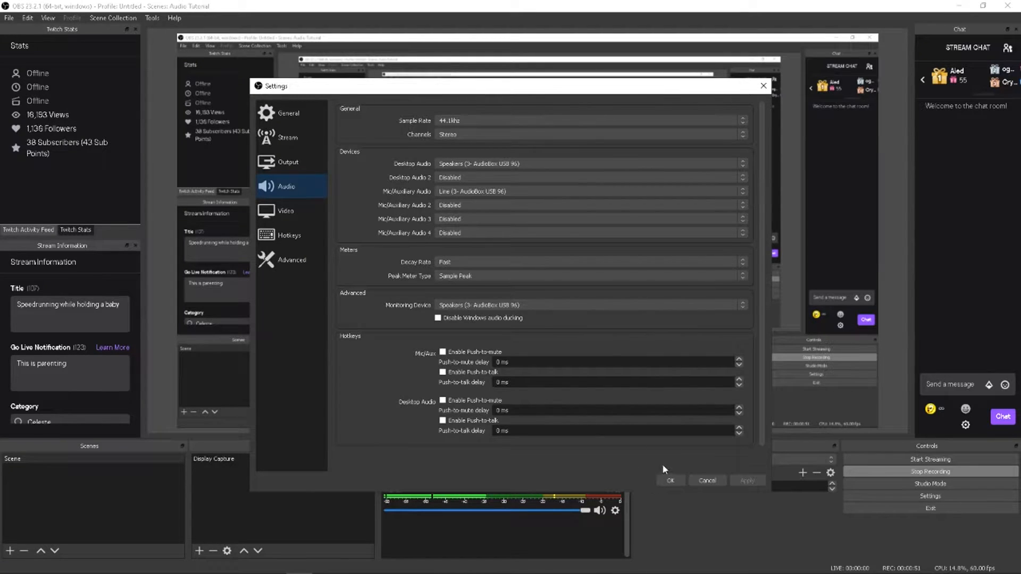
click(660, 481)
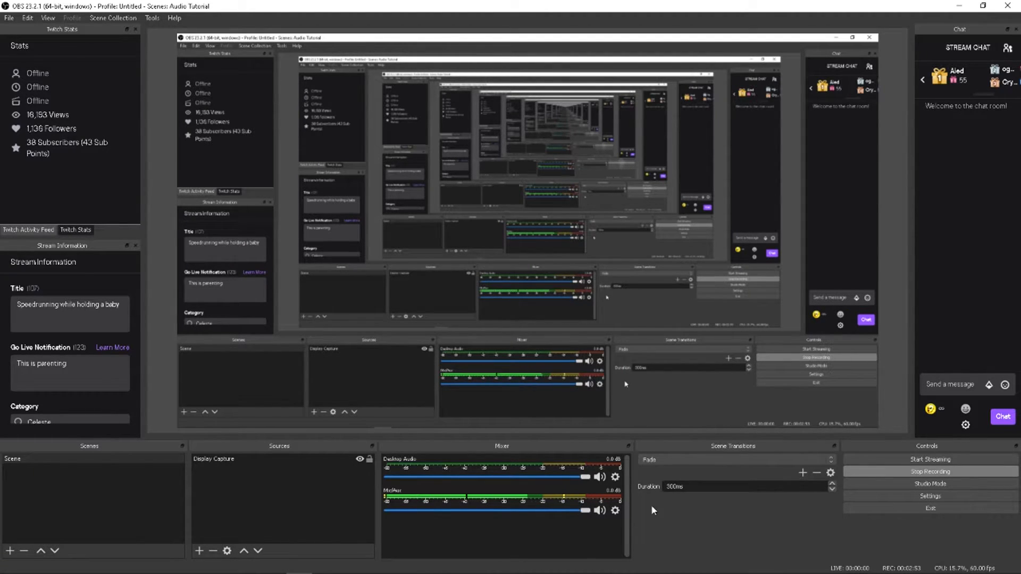
- Set the Mic/Aux audio monitoring to Monitor Only (mute output) in the advanced audio properties
click(616, 512)
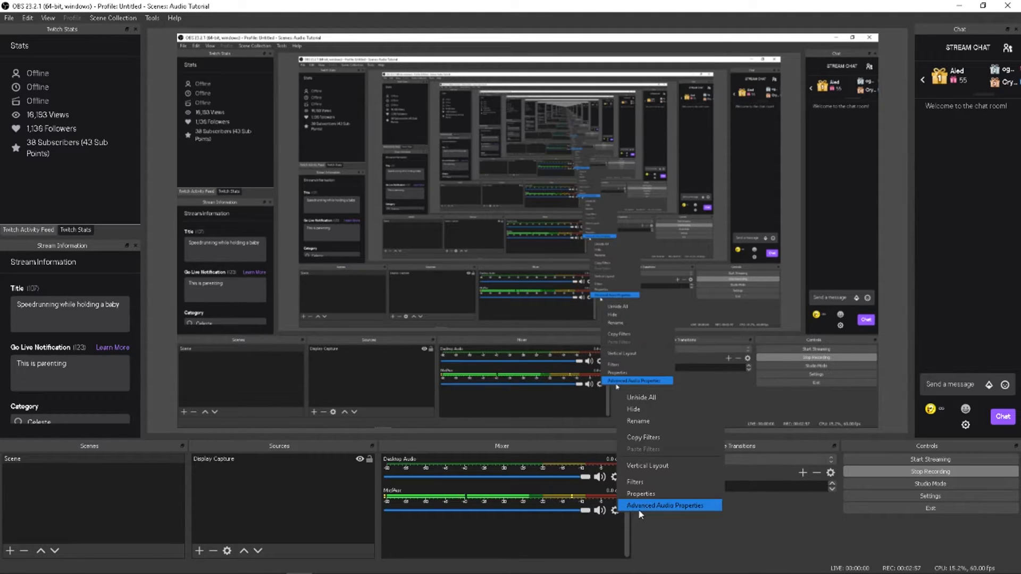
click(639, 506)
click(617, 247)
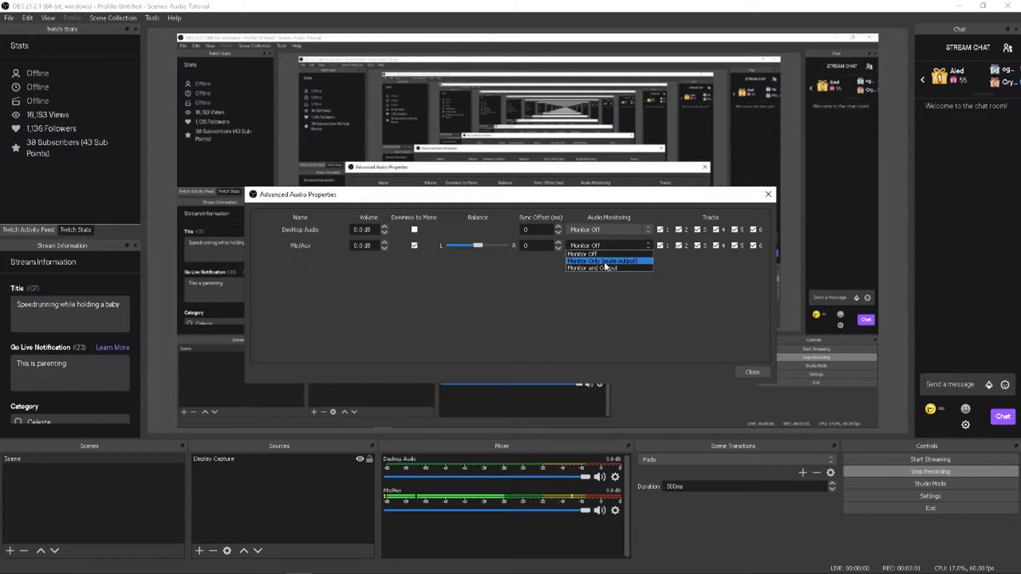
click(605, 262)
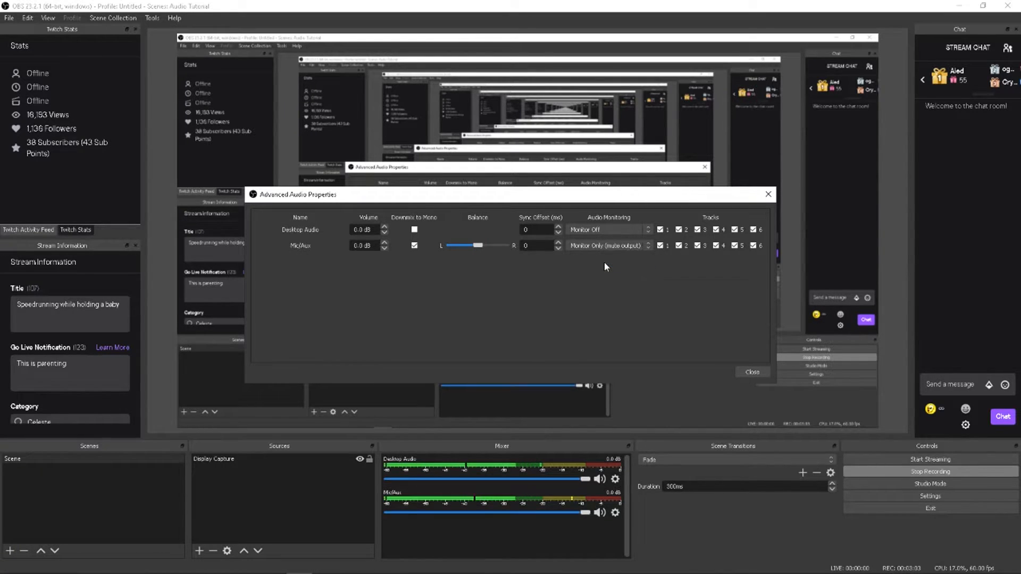
click(777, 394)
click(751, 373)
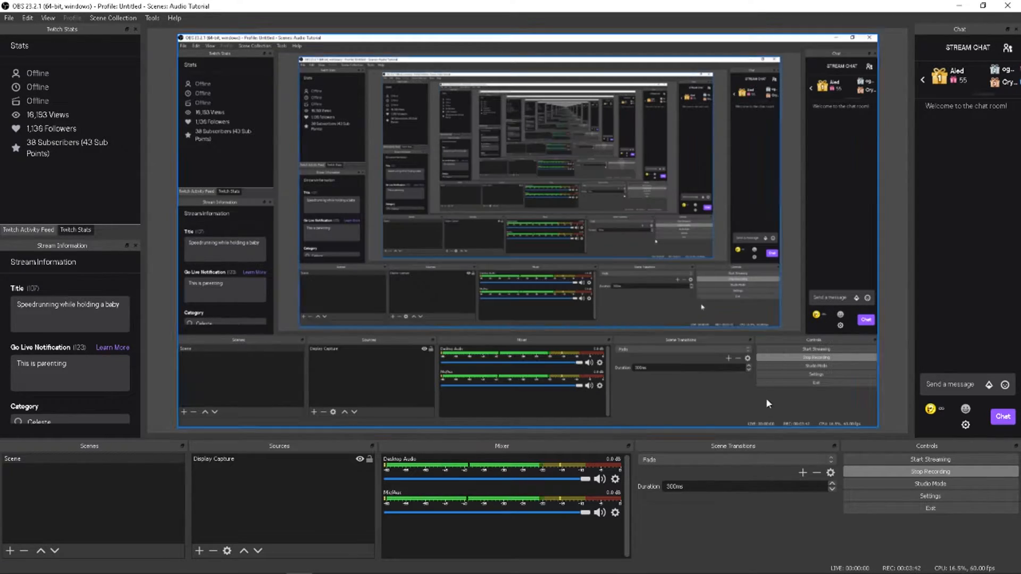
- Add a Noise Suppression filter with its default name to the Mic/Aux source
click(615, 513)
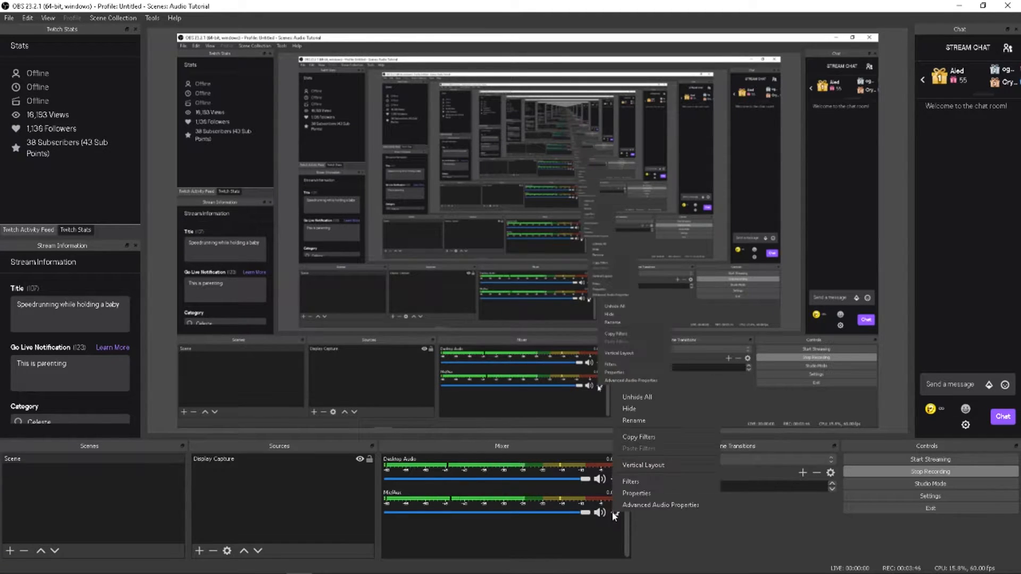
click(627, 480)
click(293, 474)
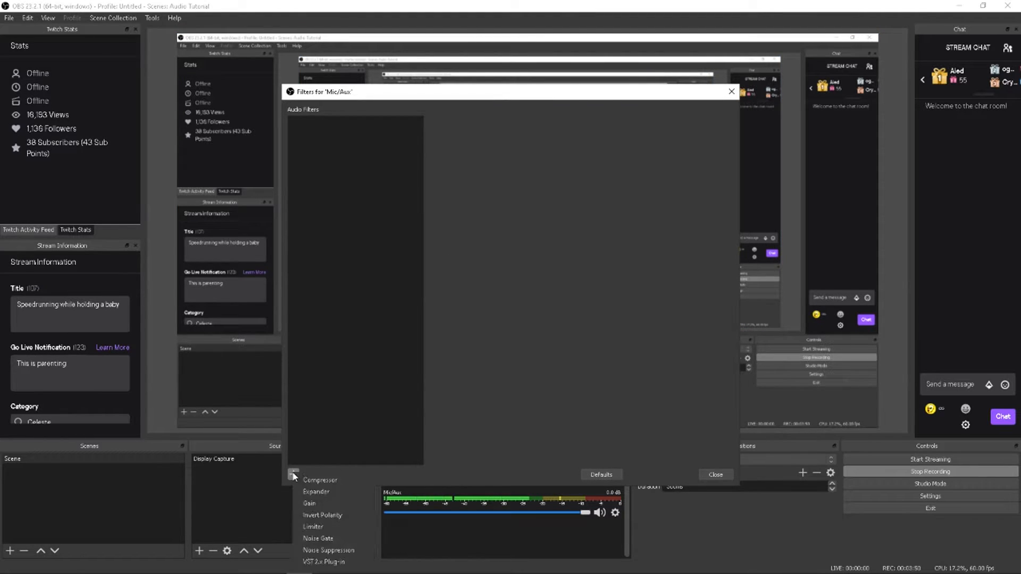
click(326, 551)
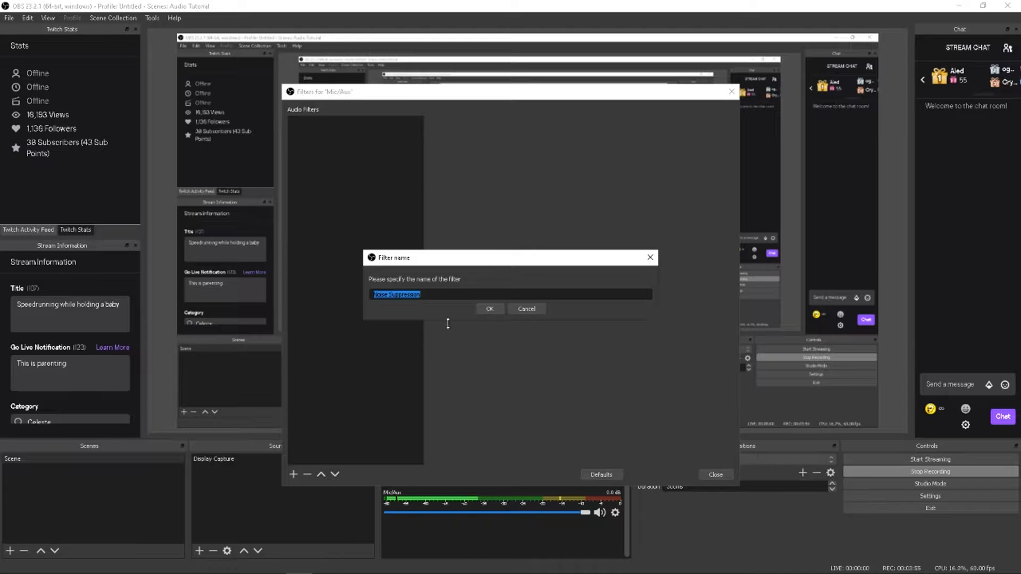
click(486, 311)
- Try different suppression levels on the Noise Suppression filter and settle on -10 dB
drag(594, 124, 702, 125)
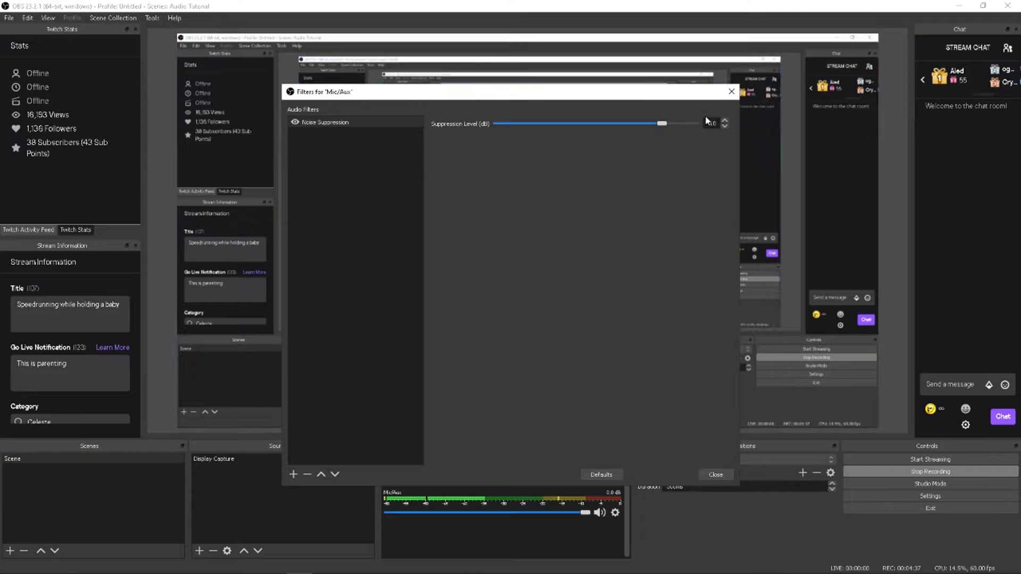
drag(663, 125, 589, 130)
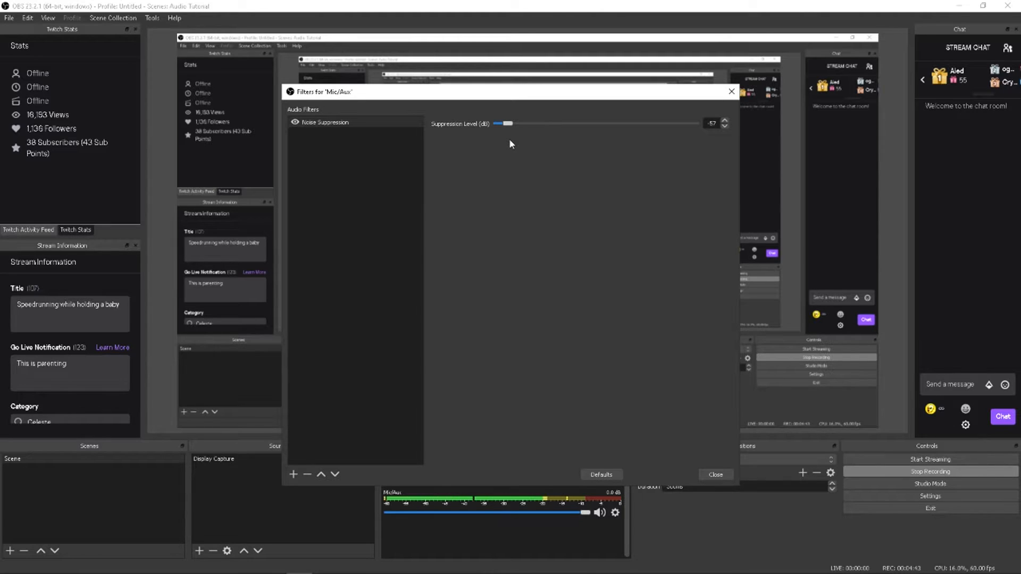
drag(509, 124, 496, 126)
drag(496, 126, 661, 136)
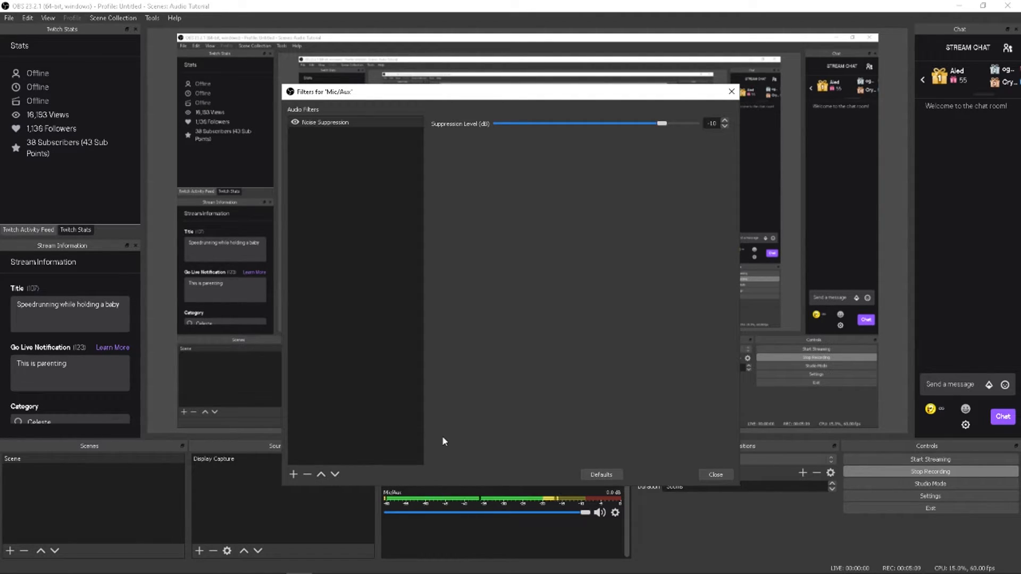
- Add a VST 2.x plug-in filter named Gate to Mic/Aux and load reagate-standalone in it
click(293, 474)
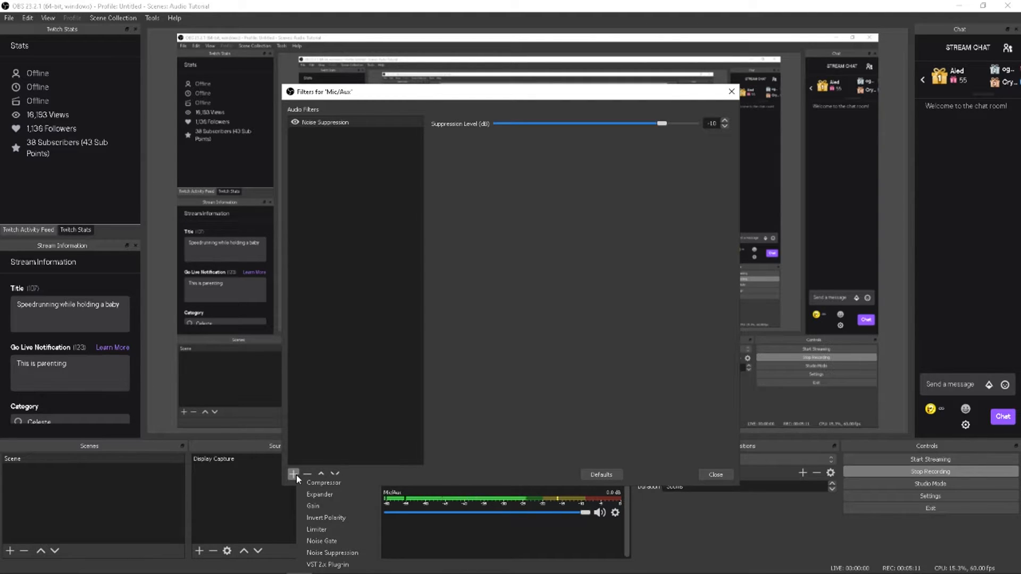
click(328, 565)
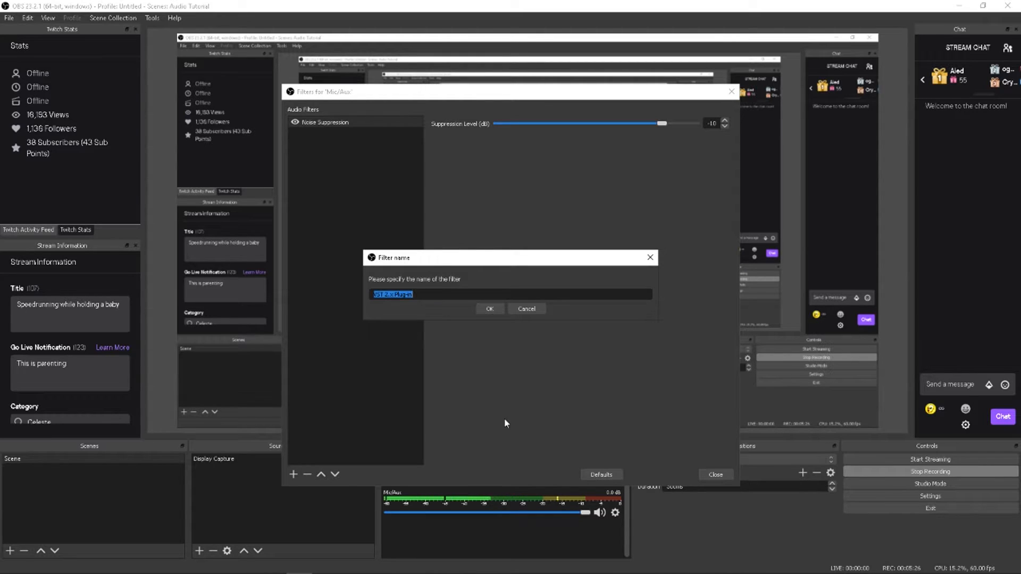
text(Gate)
key(Return)
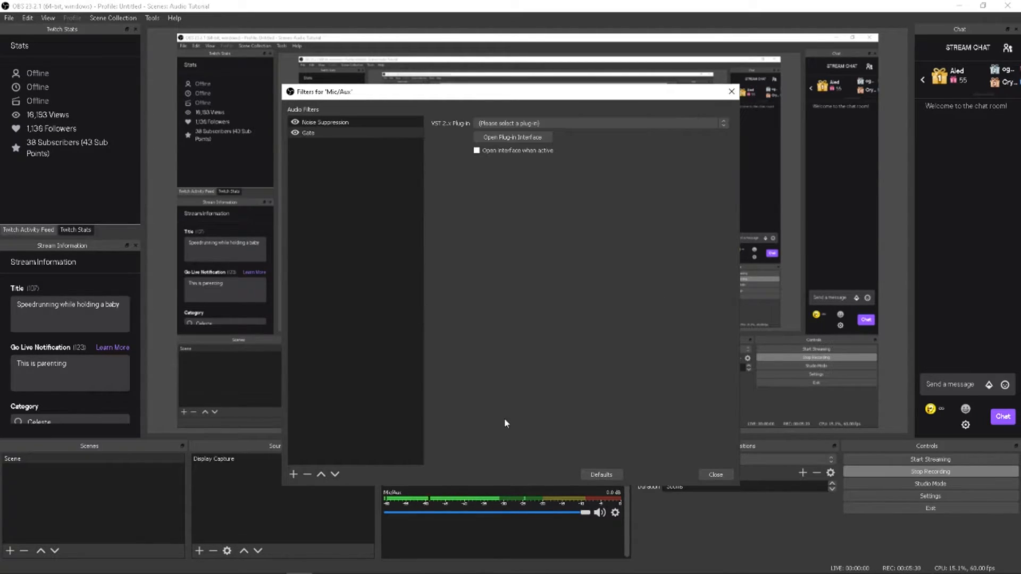
click(575, 122)
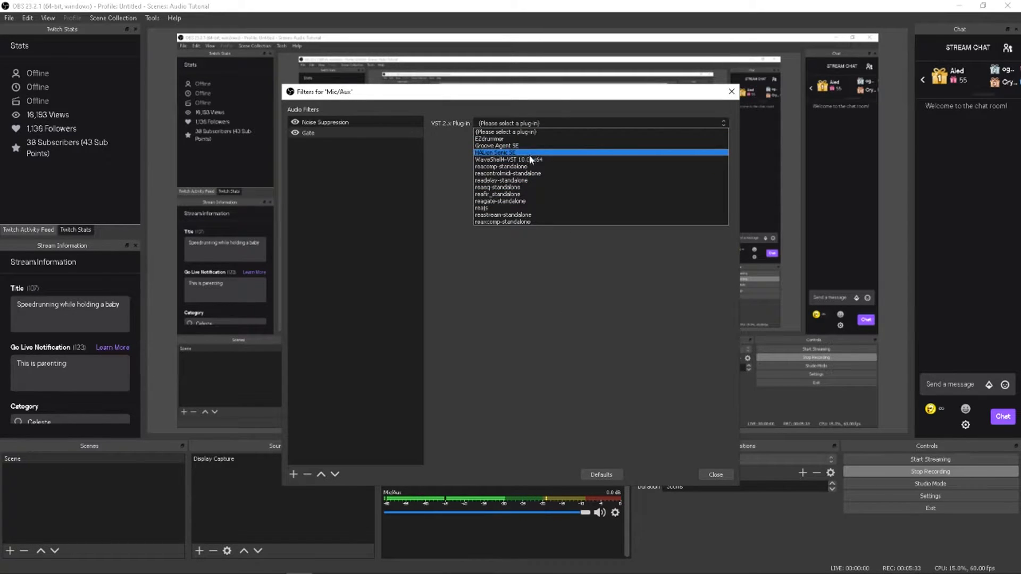
click(515, 202)
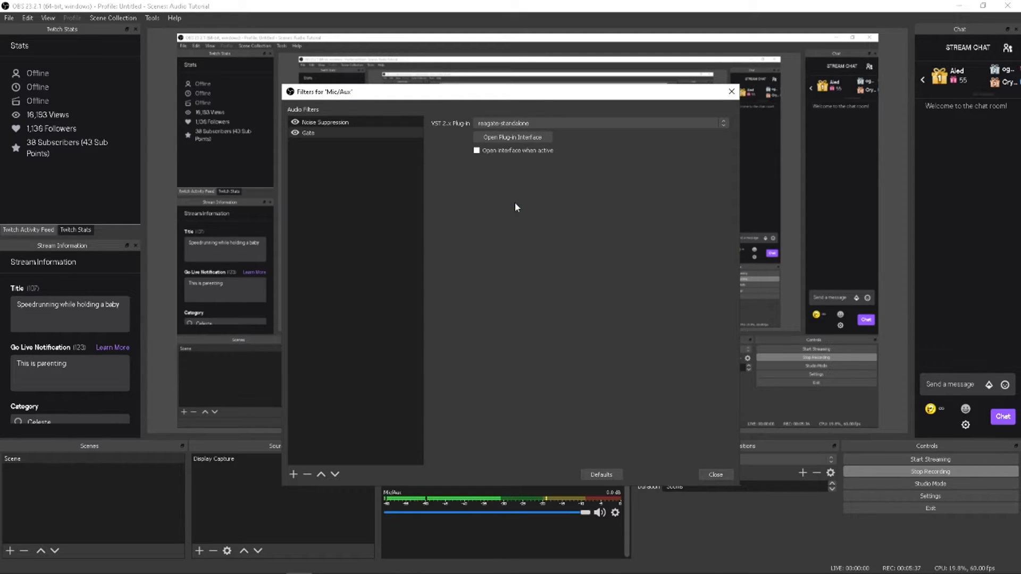
- Open the ReaGate interface and adjust the gate threshold to about -41.8 dB
click(524, 139)
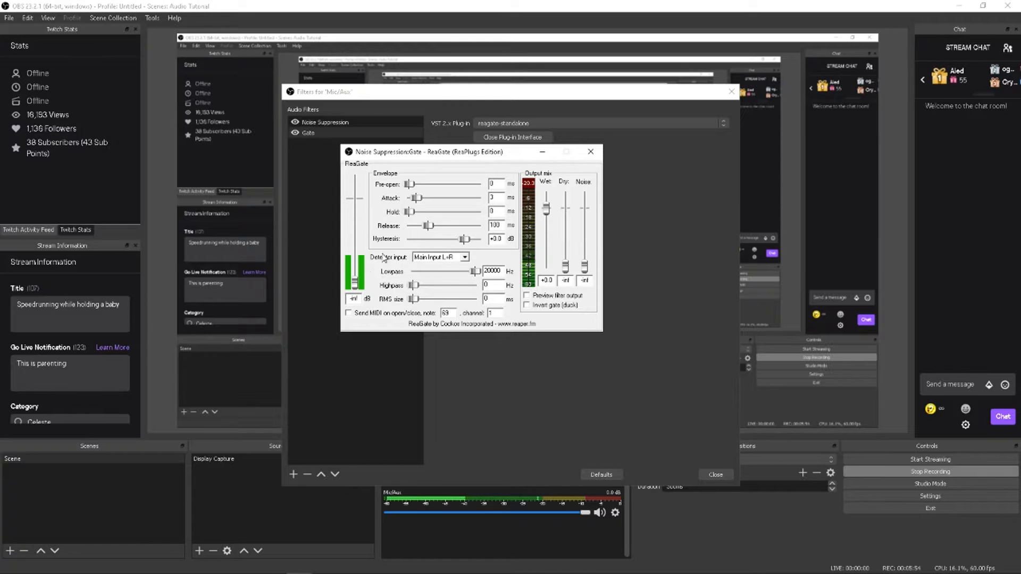
drag(355, 285, 357, 279)
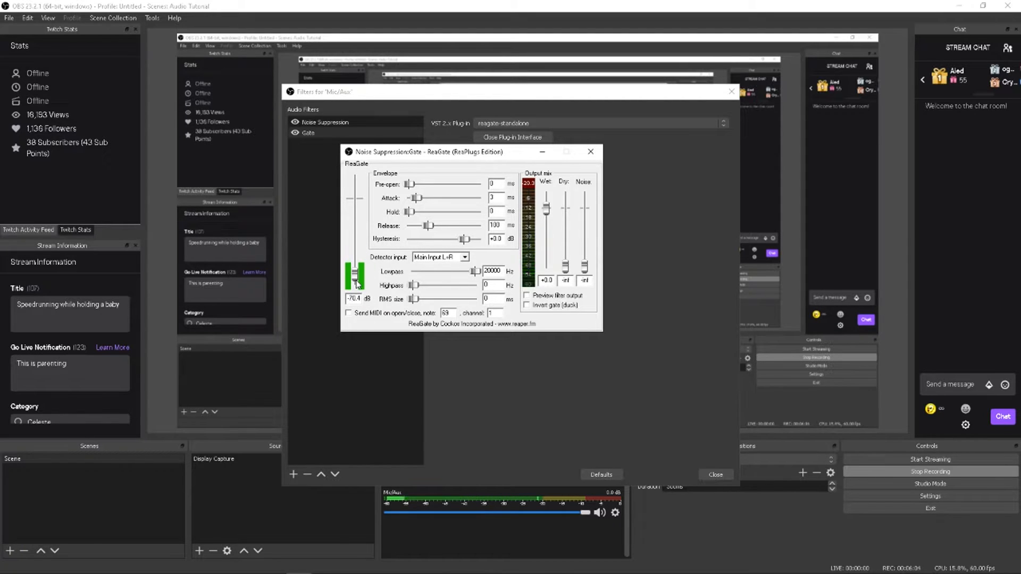
scroll(357, 282, up, 5)
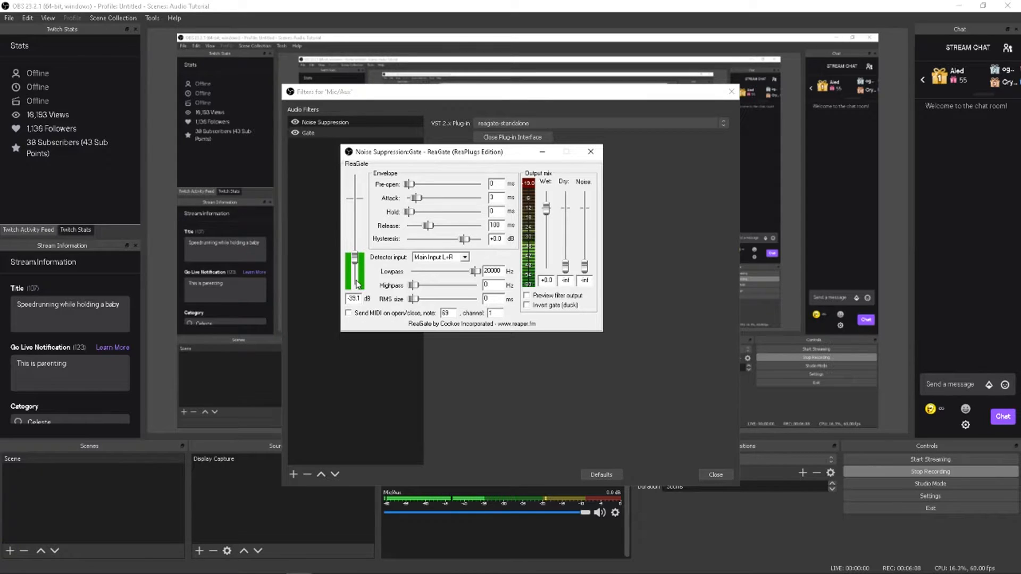
scroll(357, 283, down, 3)
scroll(357, 283, up, 6)
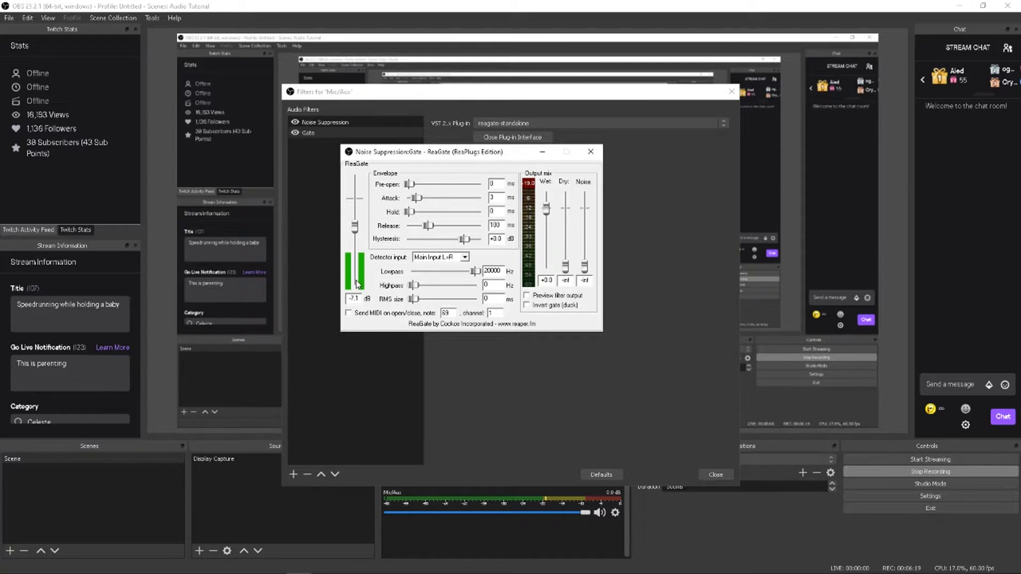
scroll(357, 283, down, 2)
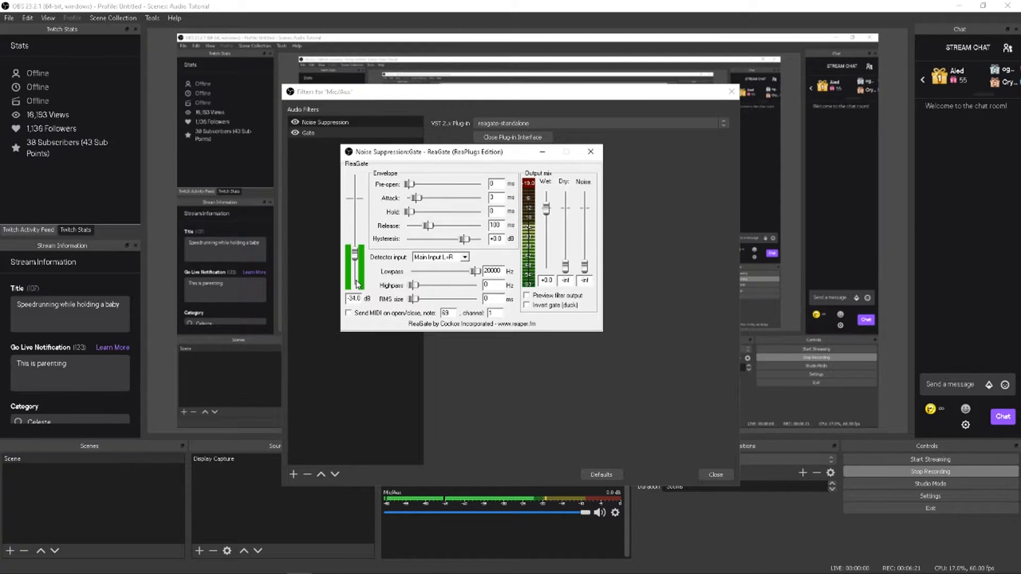
scroll(357, 283, down, 1)
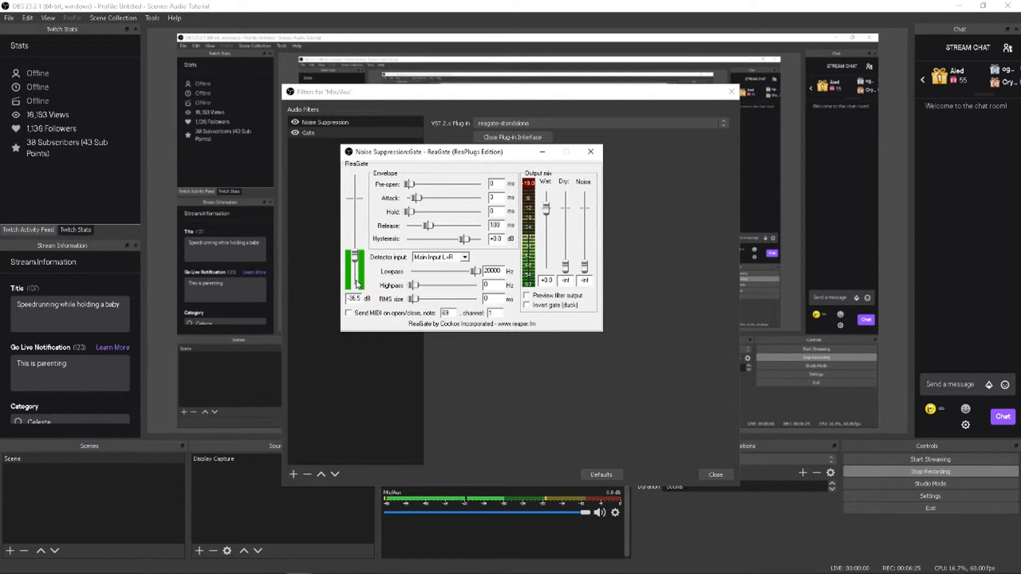
scroll(357, 282, down, 13)
scroll(357, 280, up, 5)
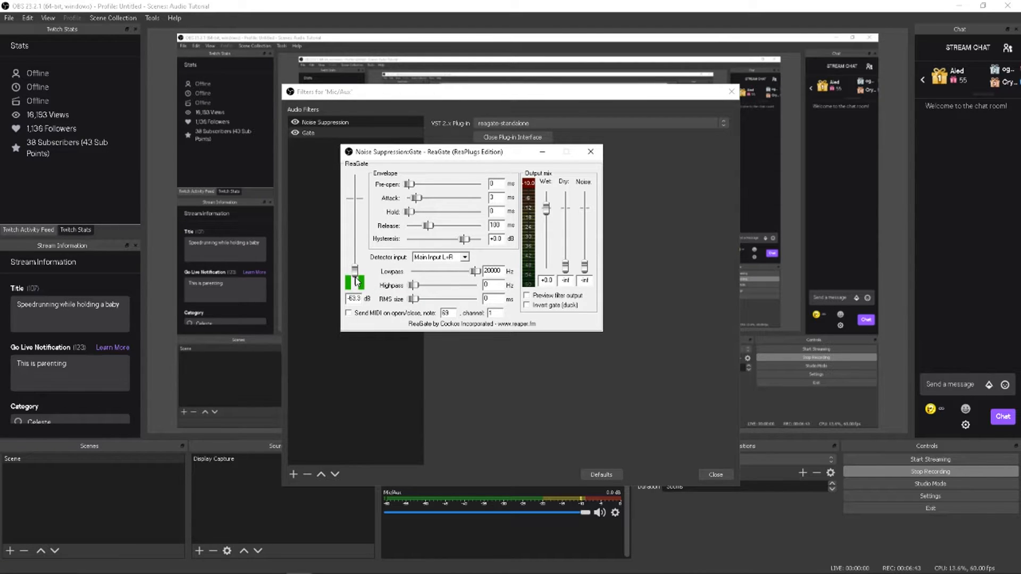
scroll(356, 277, up, 3)
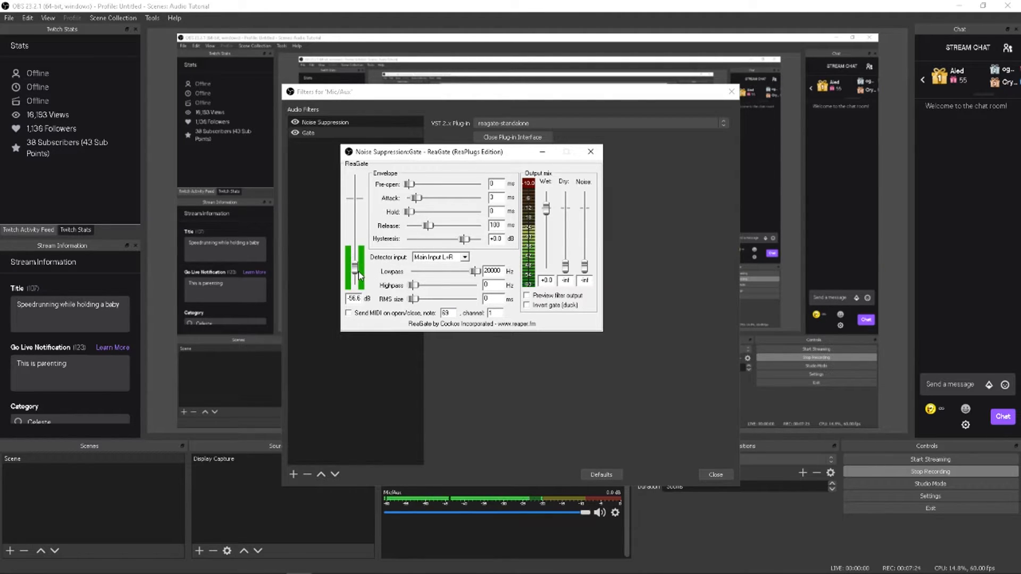
scroll(358, 275, up, 3)
scroll(358, 275, up, 3)
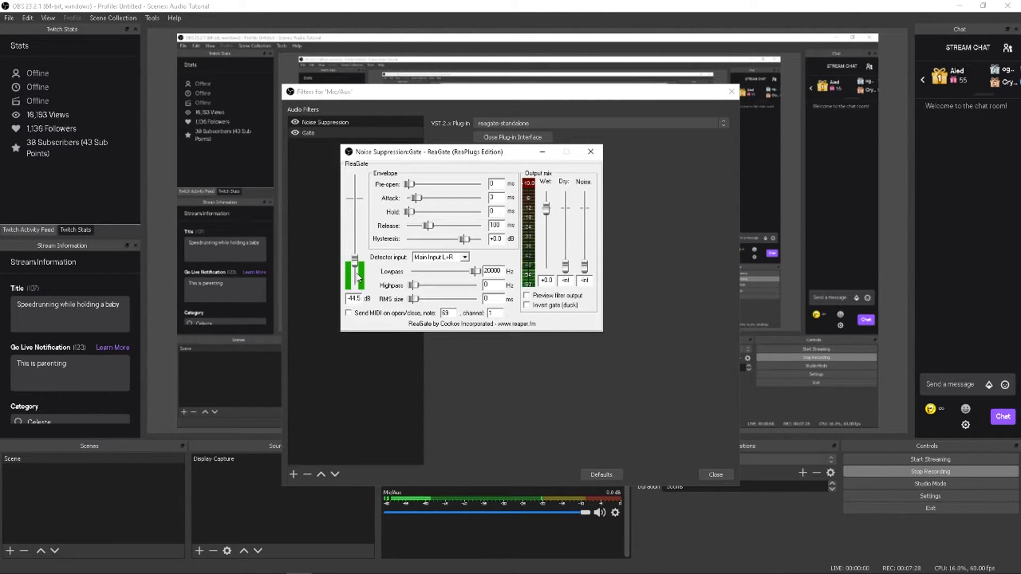
scroll(358, 275, up, 1)
- Set the gate detector's highpass to about 297 Hz and its lowpass to 9000 Hz
mouse_move(480, 274)
mouse_down()
mouse_move(463, 274)
mouse_move(473, 275)
mouse_up()
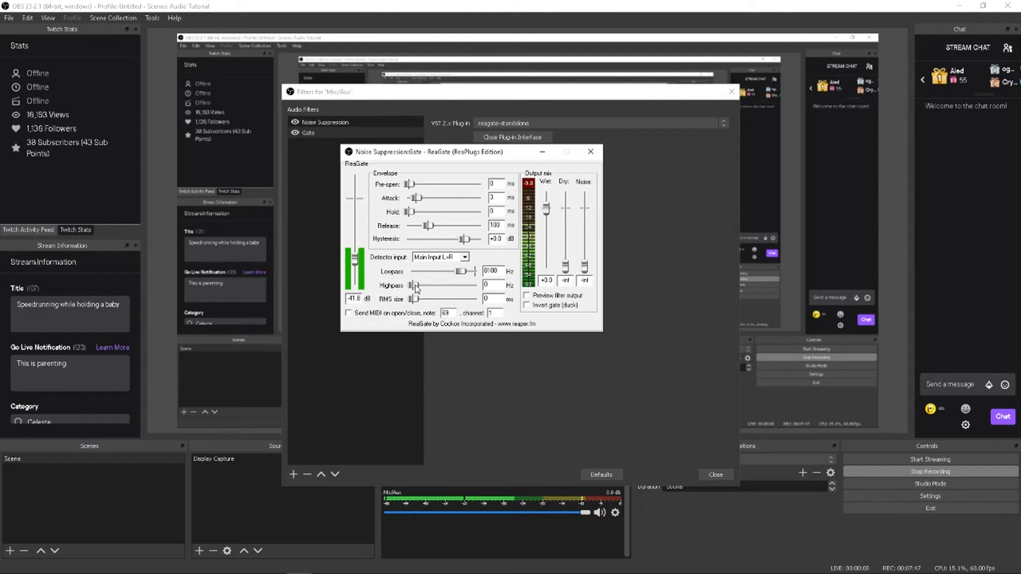
drag(416, 286, 465, 273)
double_click(496, 272)
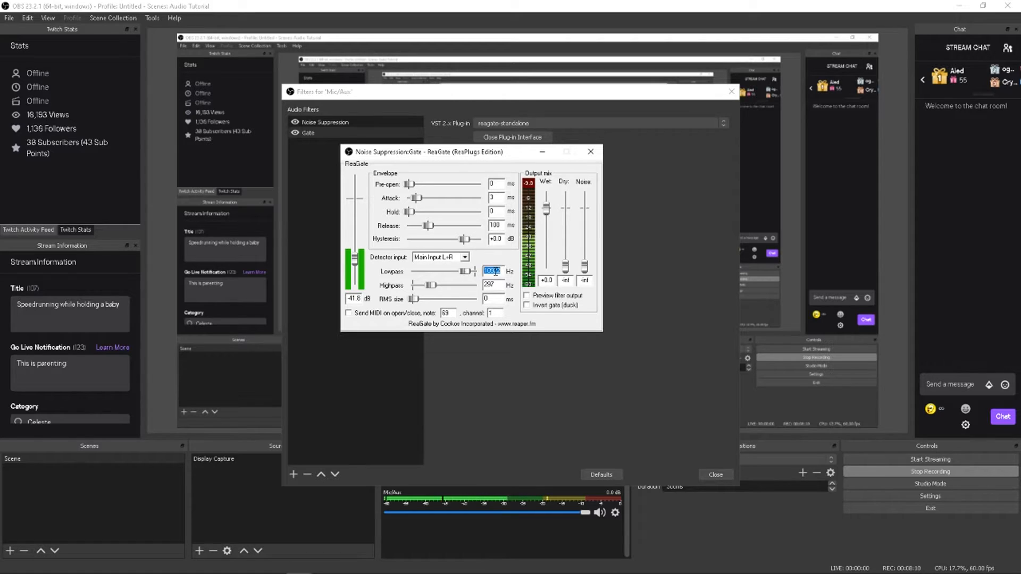
text(9000)
- Set the gate's release to 200 ms and close the ReaGate interface
drag(427, 226, 435, 227)
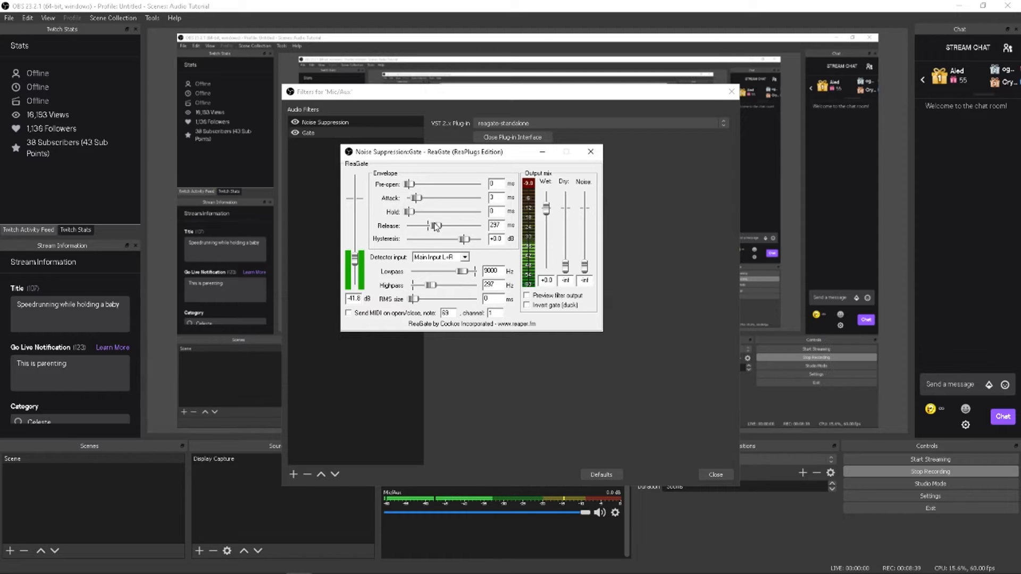
double_click(495, 224)
text(200)
click(591, 153)
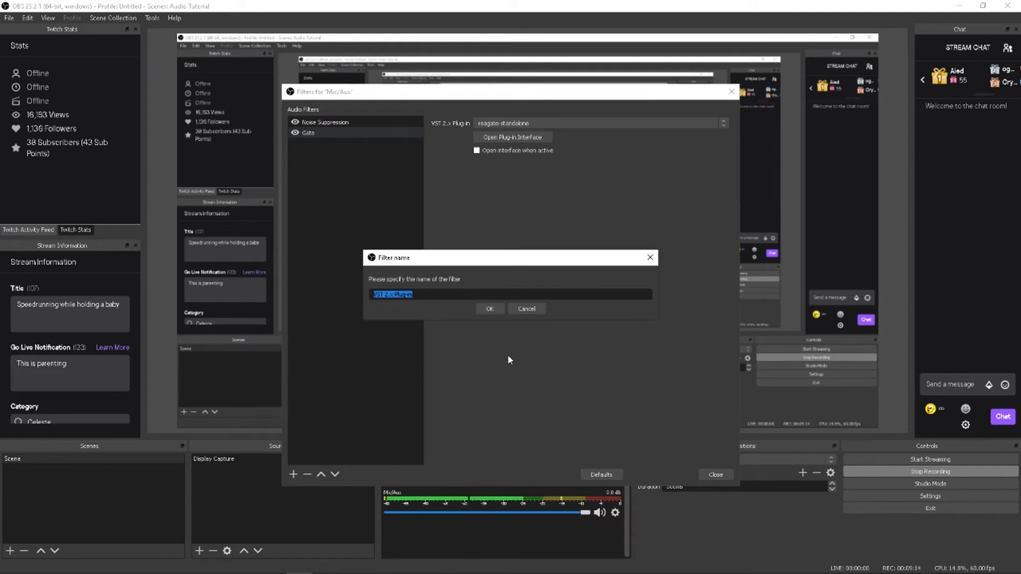
- Name the new VST 2.x plug-in filter EQ and load reaeq-standalone in it
text(EQ)
key(Return)
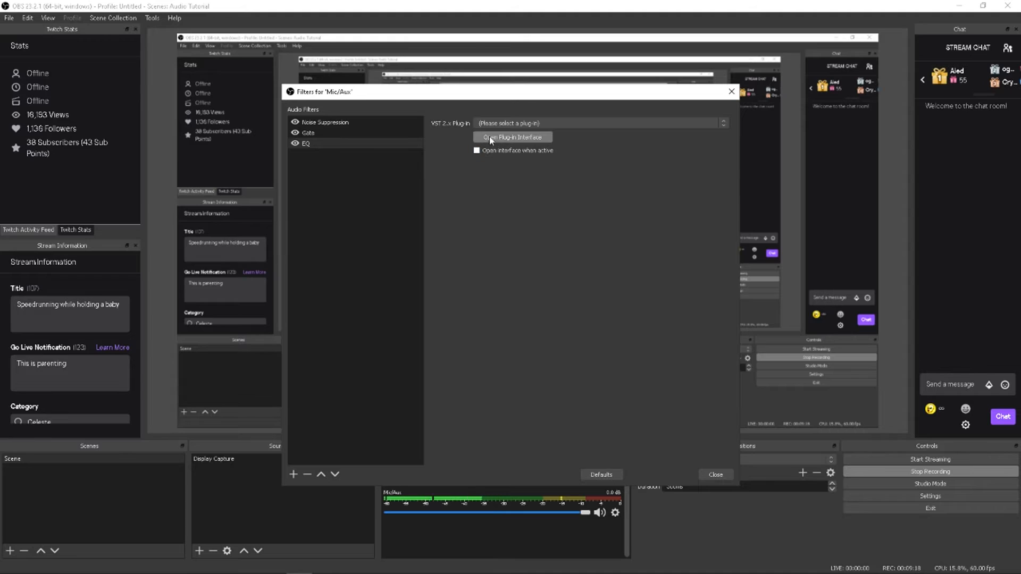
click(498, 123)
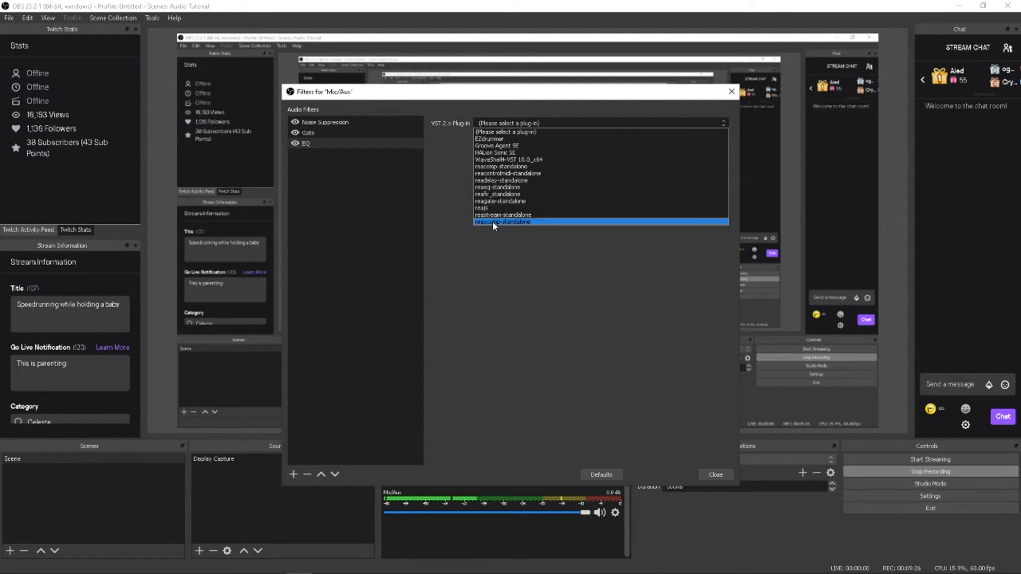
click(489, 189)
- Open the ReaEQ interface and make band 1 a High Pass at 150 Hz
click(490, 138)
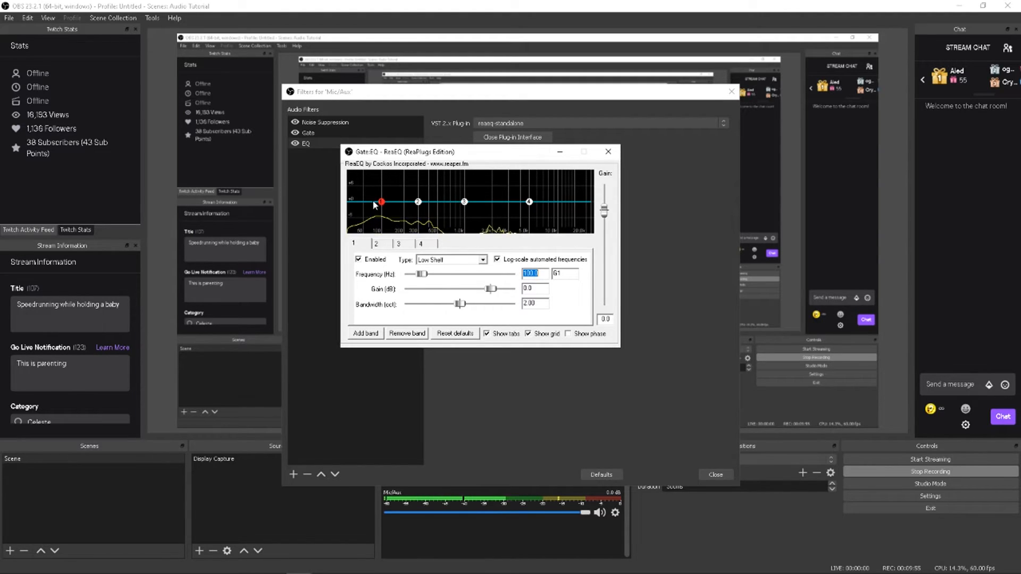
double_click(544, 277)
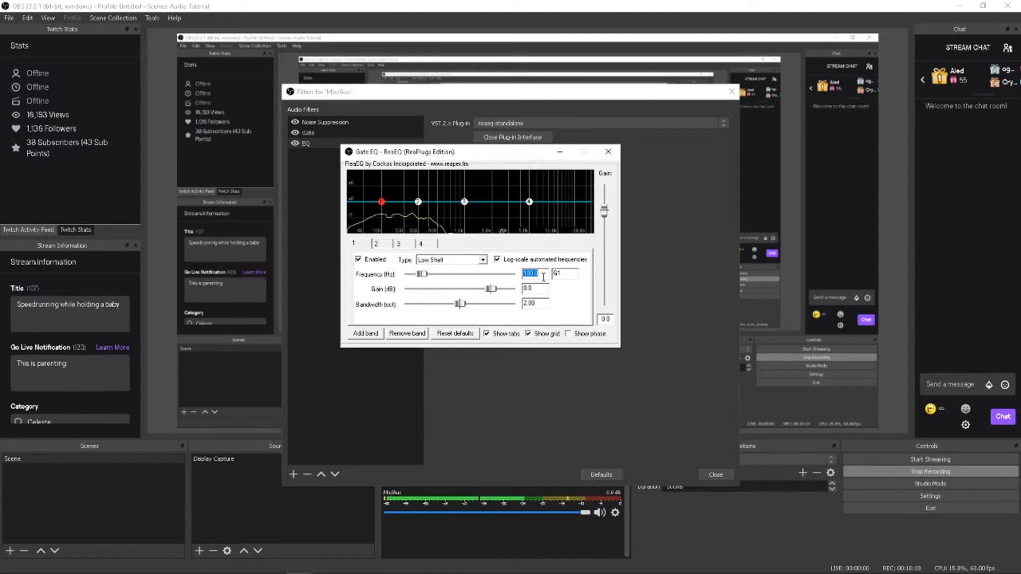
text(150)
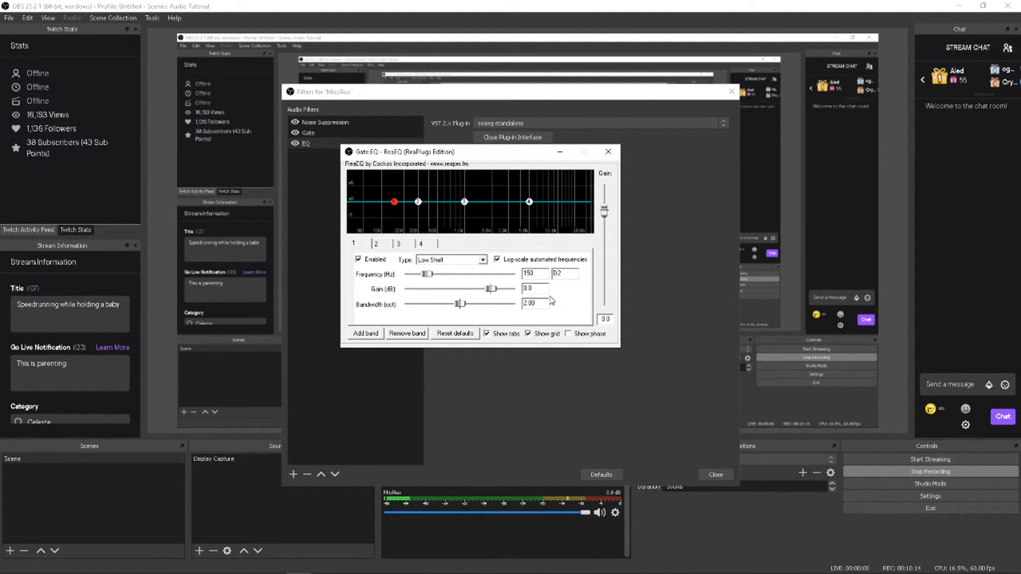
click(532, 292)
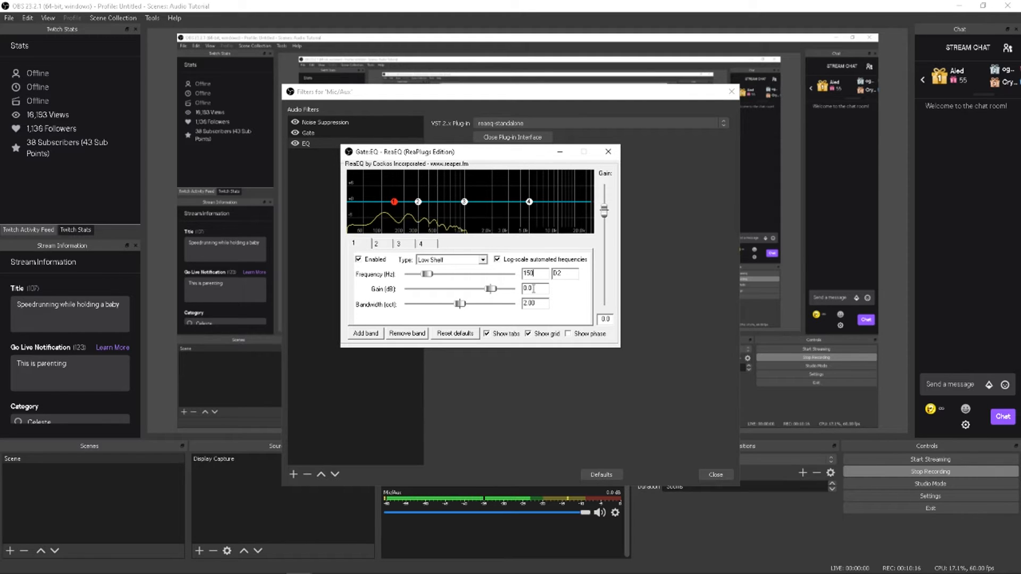
click(439, 261)
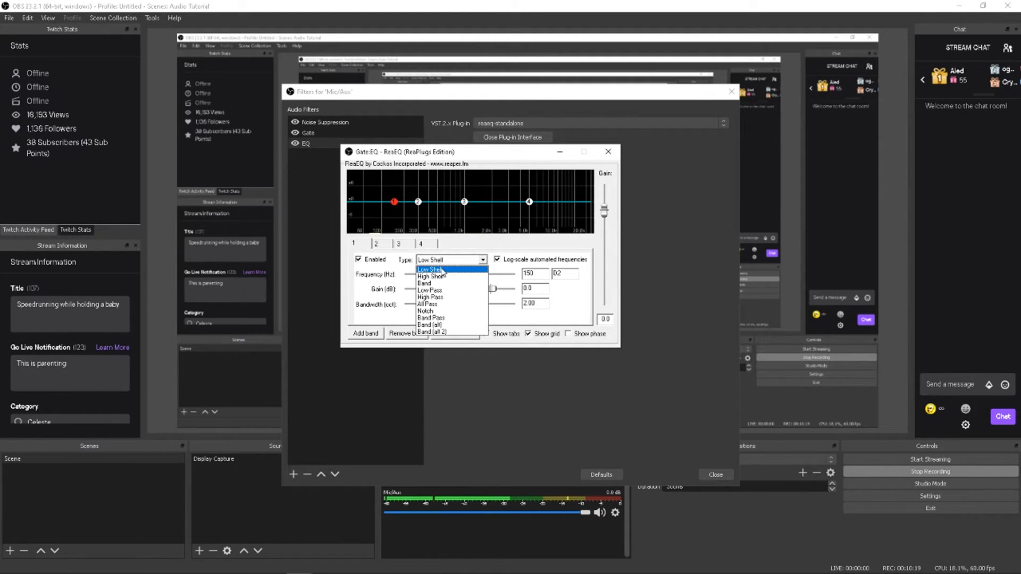
click(436, 297)
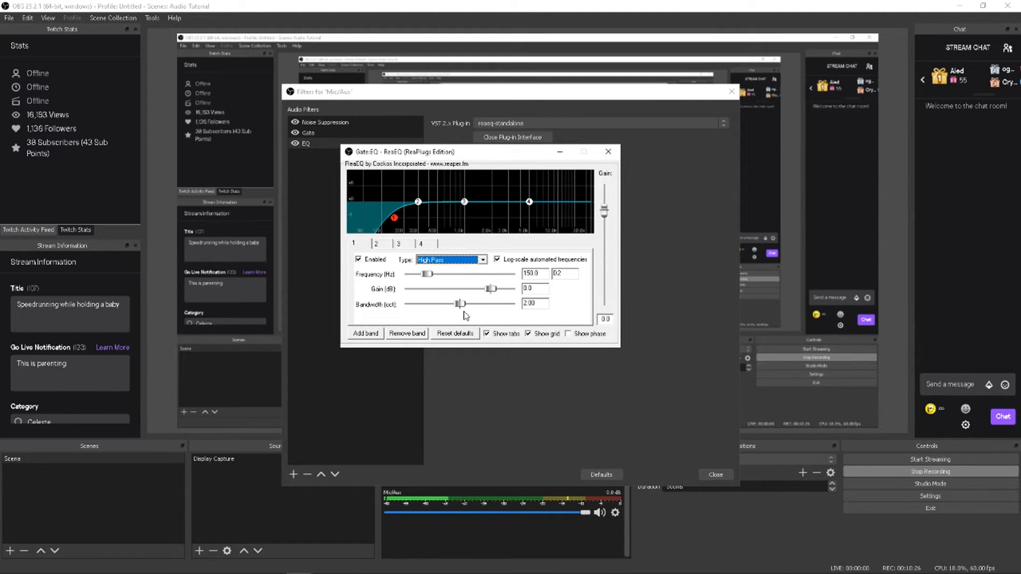
- Set the bandwidth of EQ band 1 to 0.75 octaves
drag(462, 305, 431, 317)
double_click(534, 303)
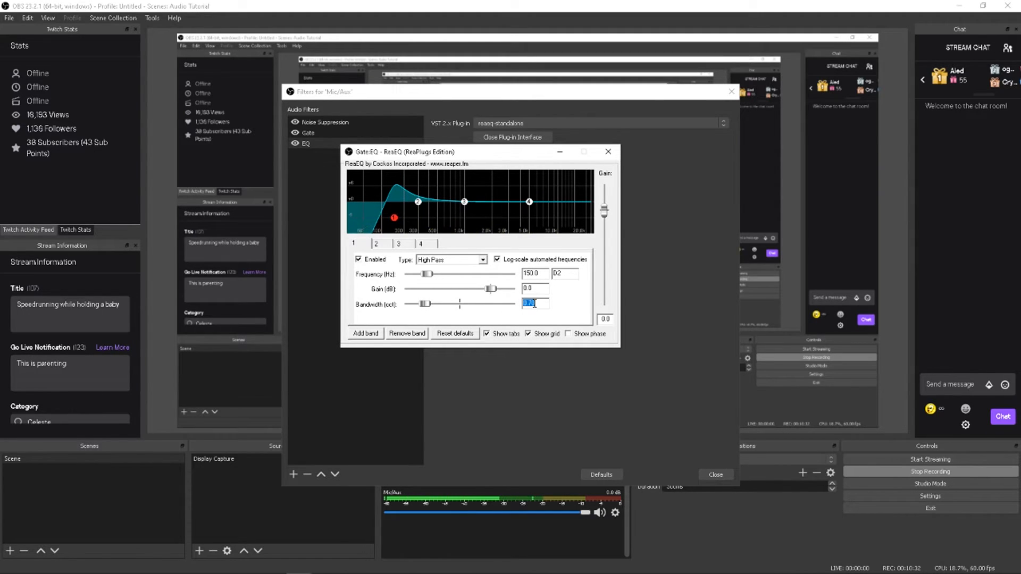
text(.75)
- Make EQ band 4 a Low Pass at 10000 Hz with a bandwidth of 0.75 octaves
click(530, 202)
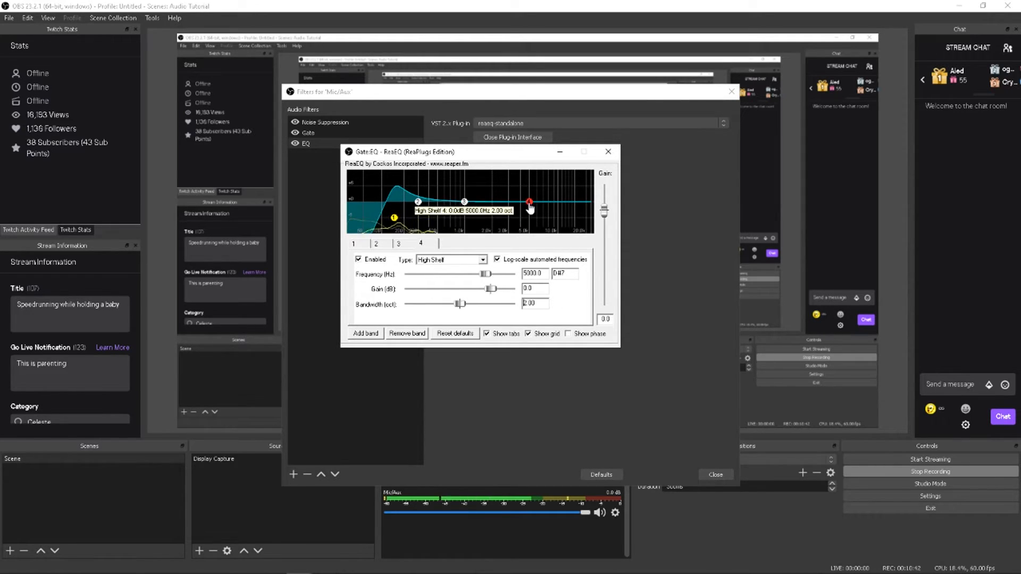
double_click(532, 274)
text(10000)
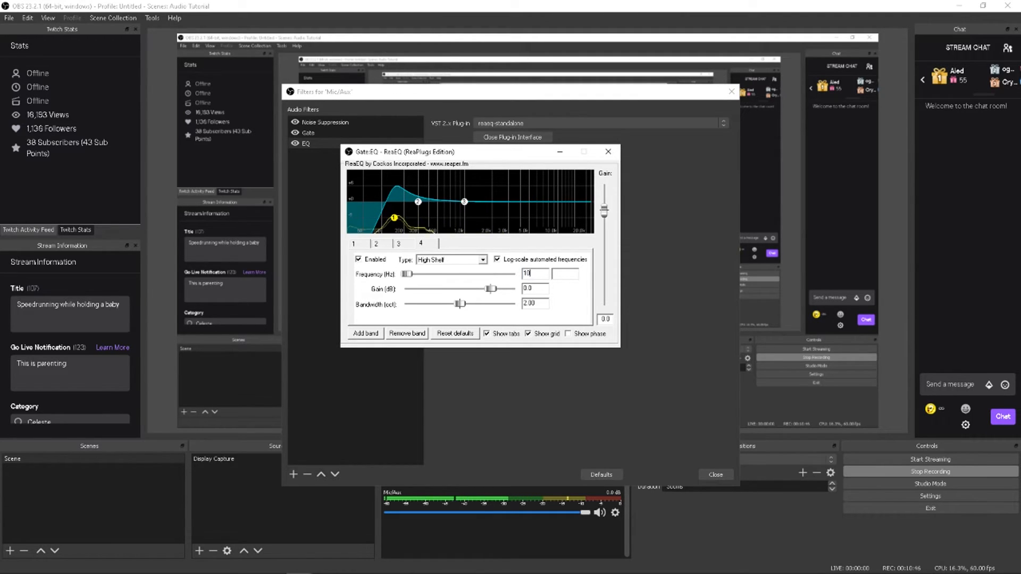
key(Return)
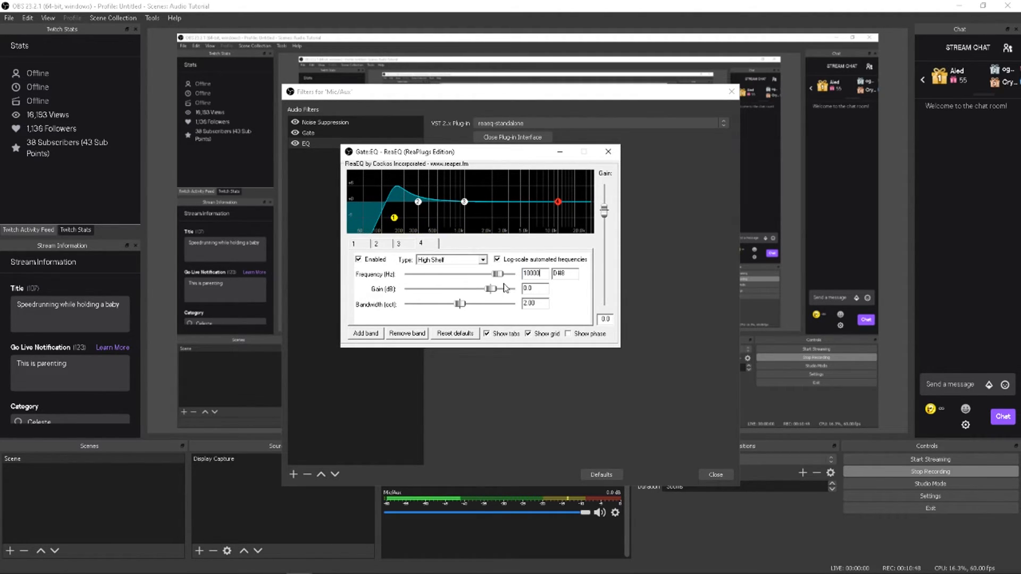
click(477, 260)
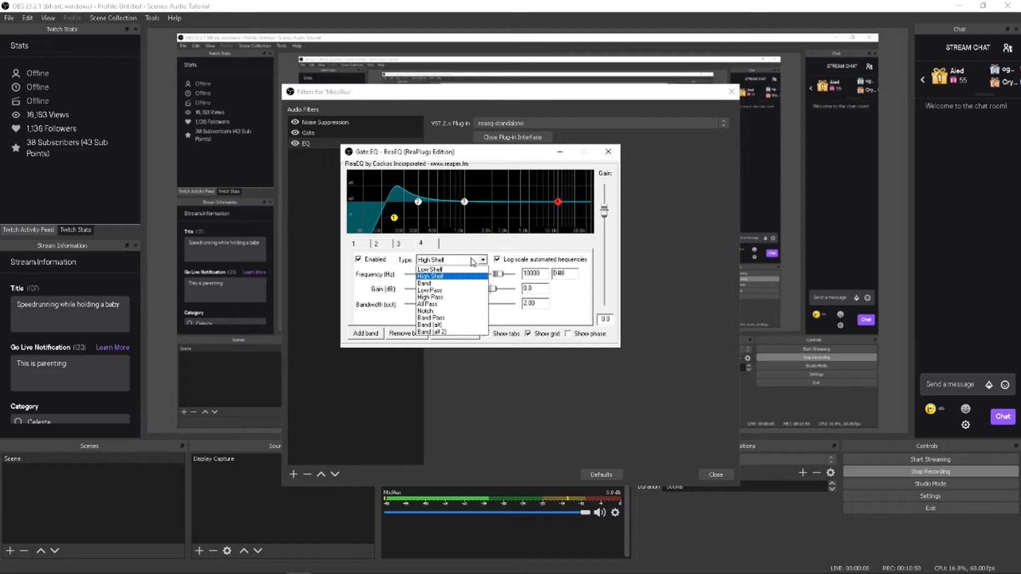
click(448, 290)
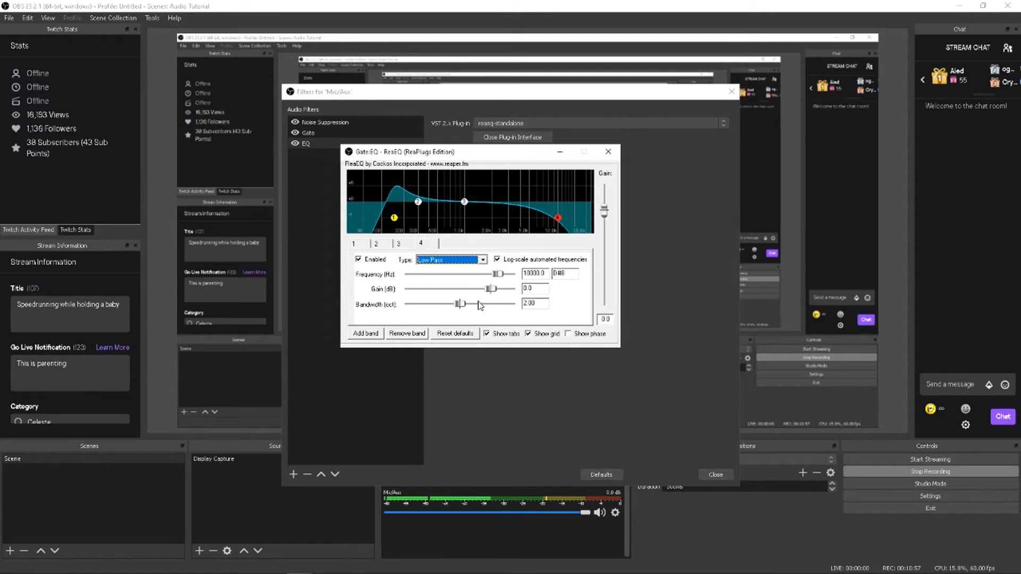
mouse_move(462, 308)
mouse_down()
mouse_move(418, 317)
mouse_move(432, 314)
mouse_up()
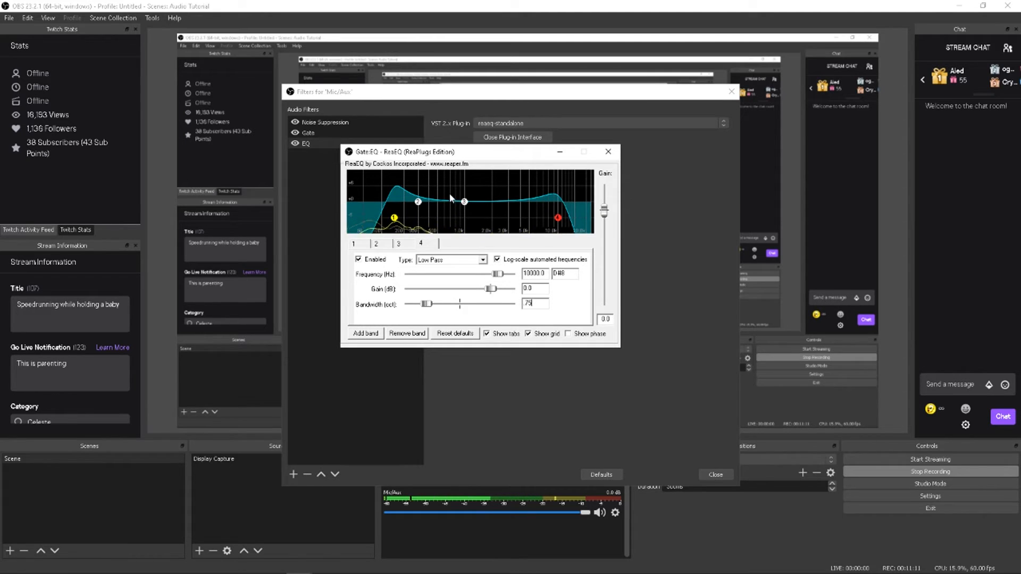
- Set EQ band 2 to 450 Hz with a gain of about -4.9 dB and a bandwidth of about 0.31 octaves
click(417, 204)
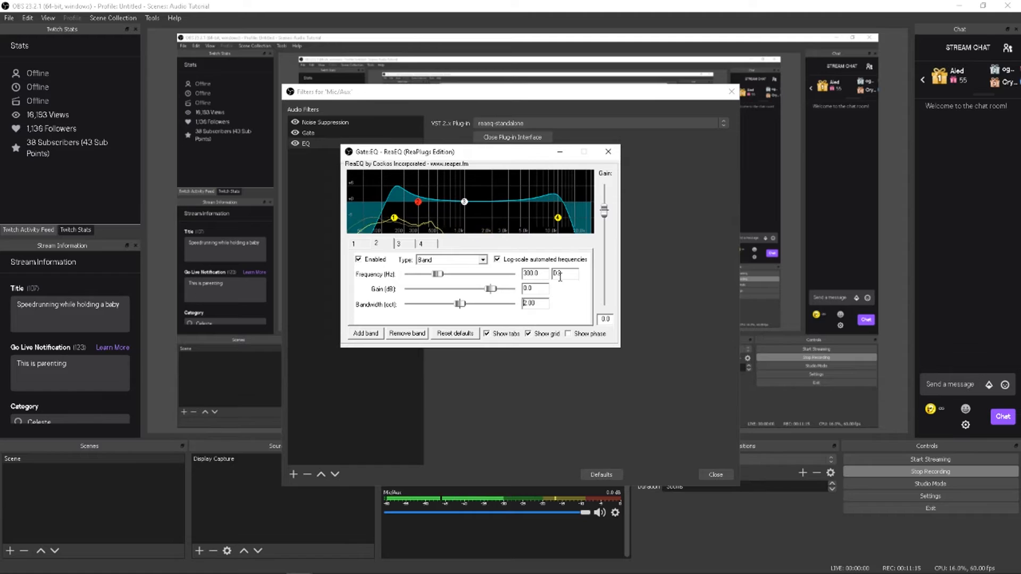
double_click(530, 275)
text(4)
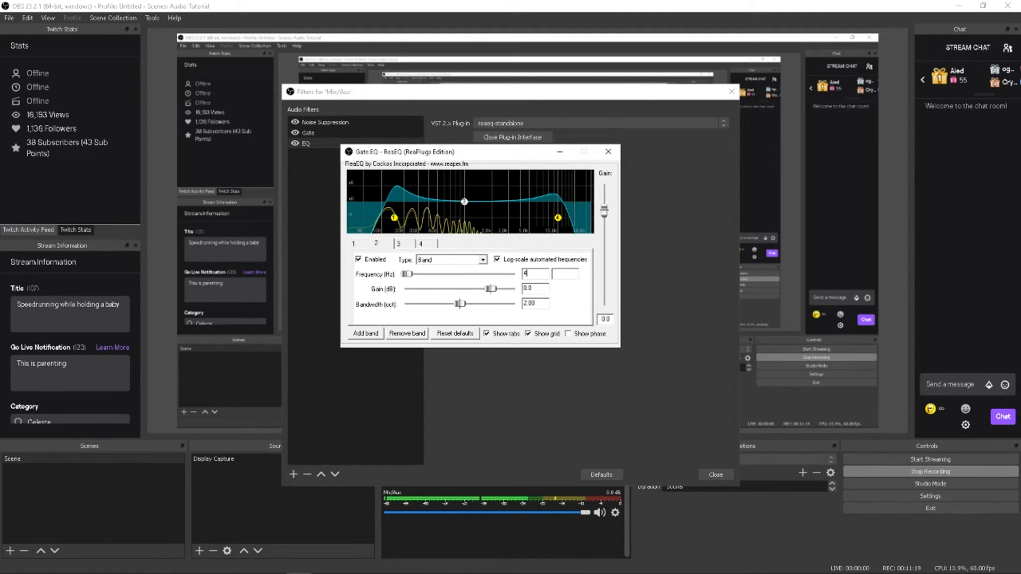
text(50)
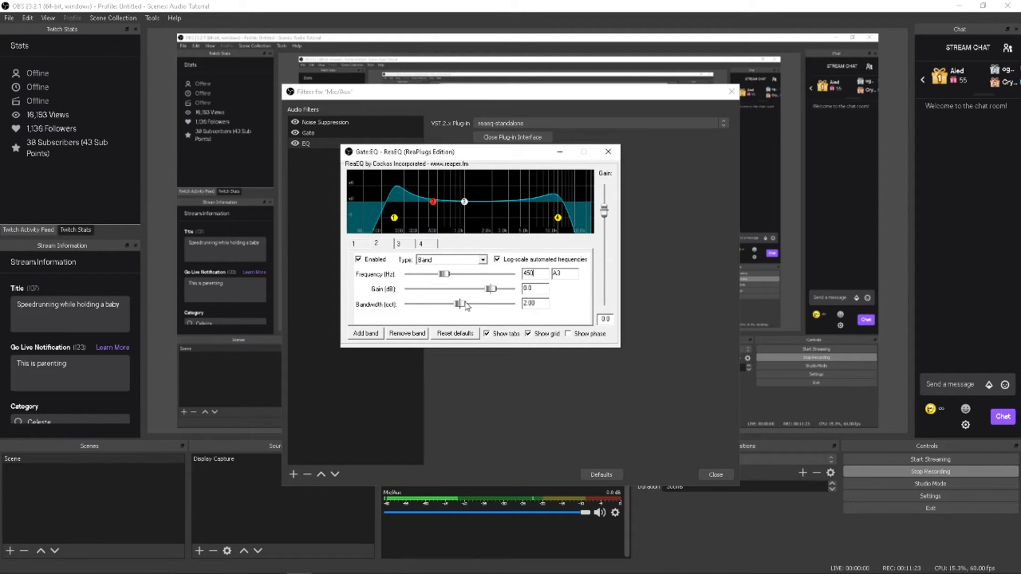
drag(491, 287, 417, 312)
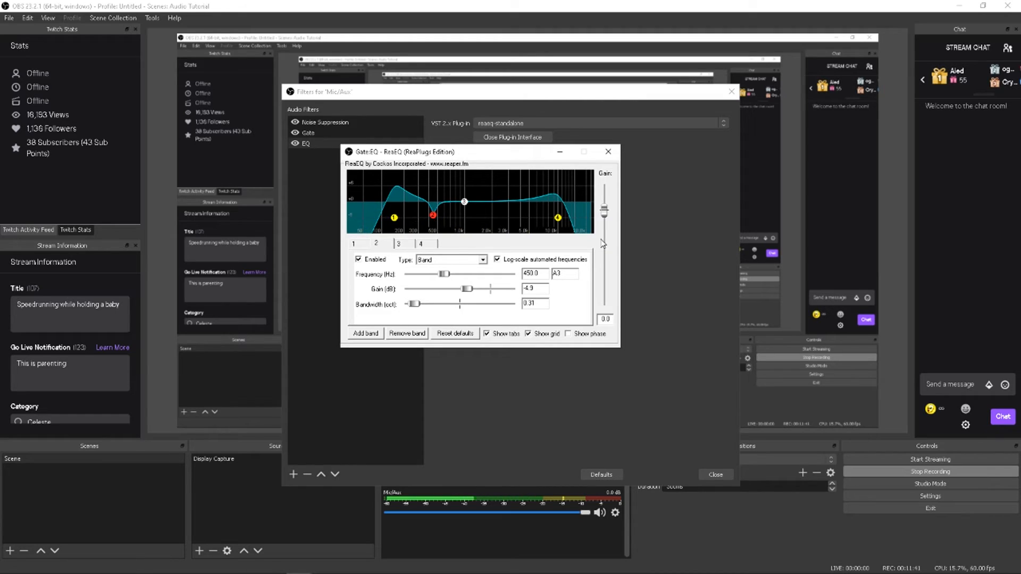
- Raise ReaEQ's overall output gain and close the plug-in interface
scroll(606, 244, up, 1)
scroll(606, 244, up, 5)
click(608, 152)
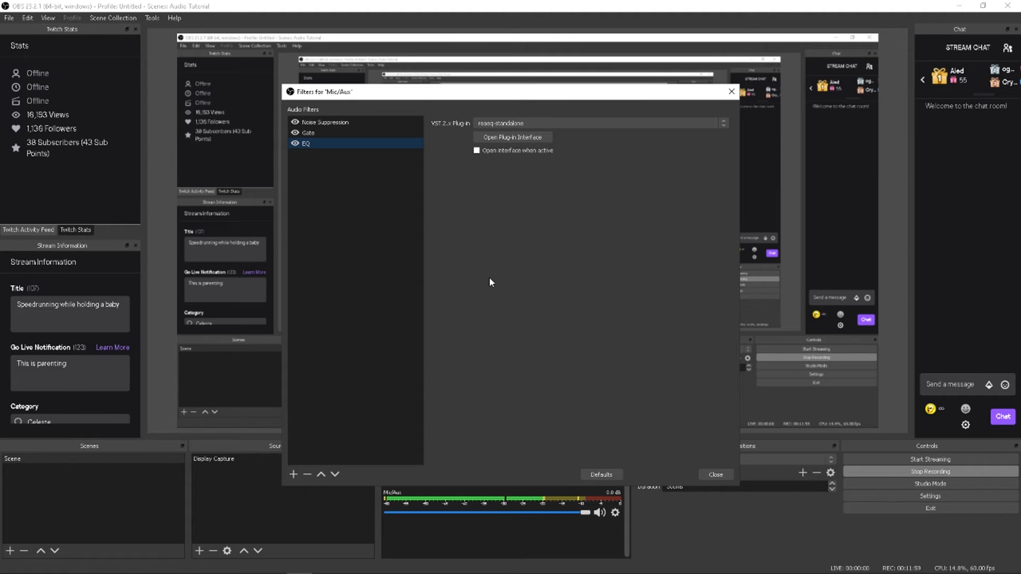
- Add a VST 2.x plug-in filter named Compressor and load reacomp-standalone in it
click(293, 474)
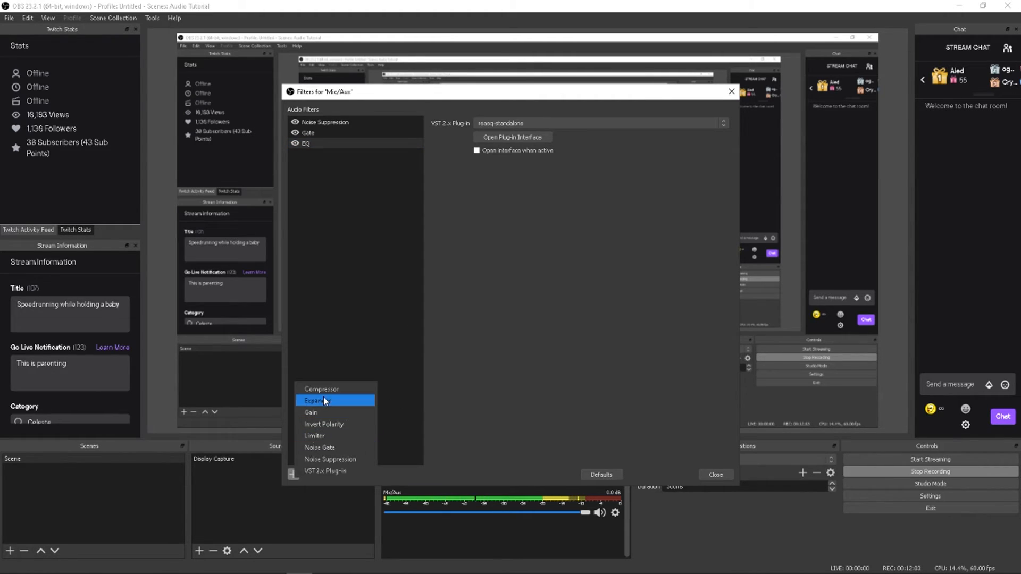
click(323, 470)
text(Compressor)
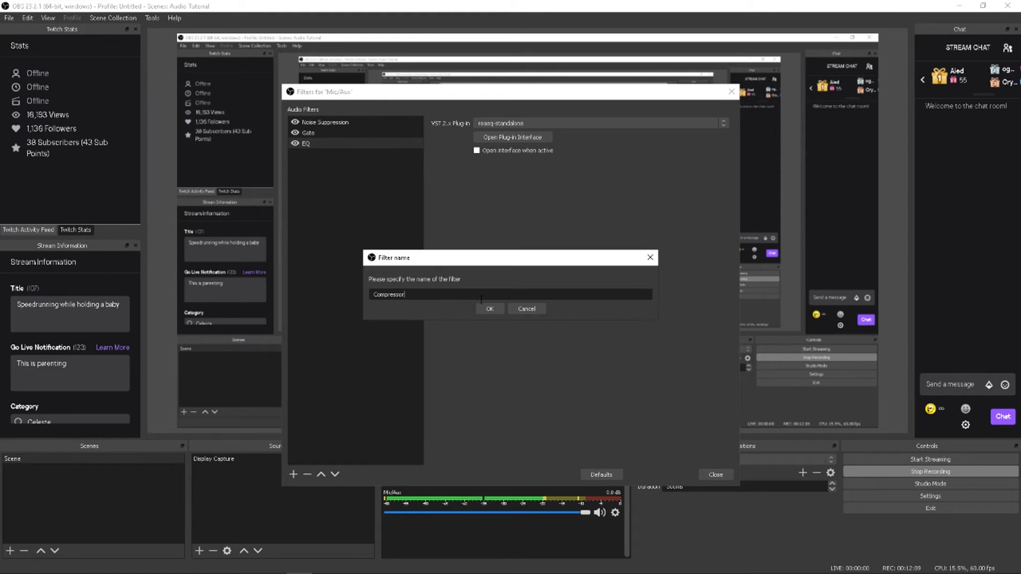
key(Return)
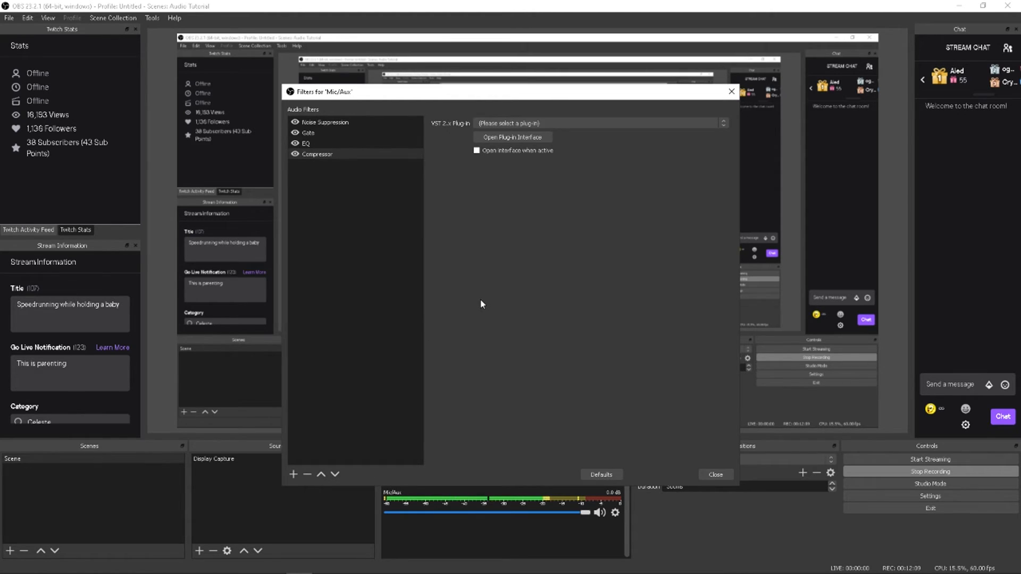
click(492, 124)
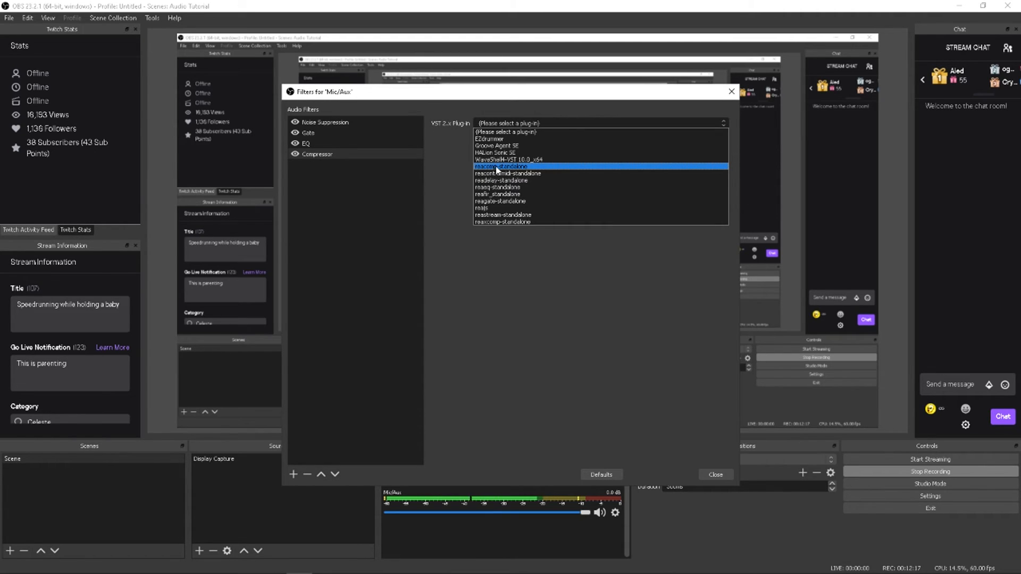
click(508, 168)
- Open the ReaComp interface, lower the threshold to about -39.4 dB and set the ratio to 2:1
click(508, 135)
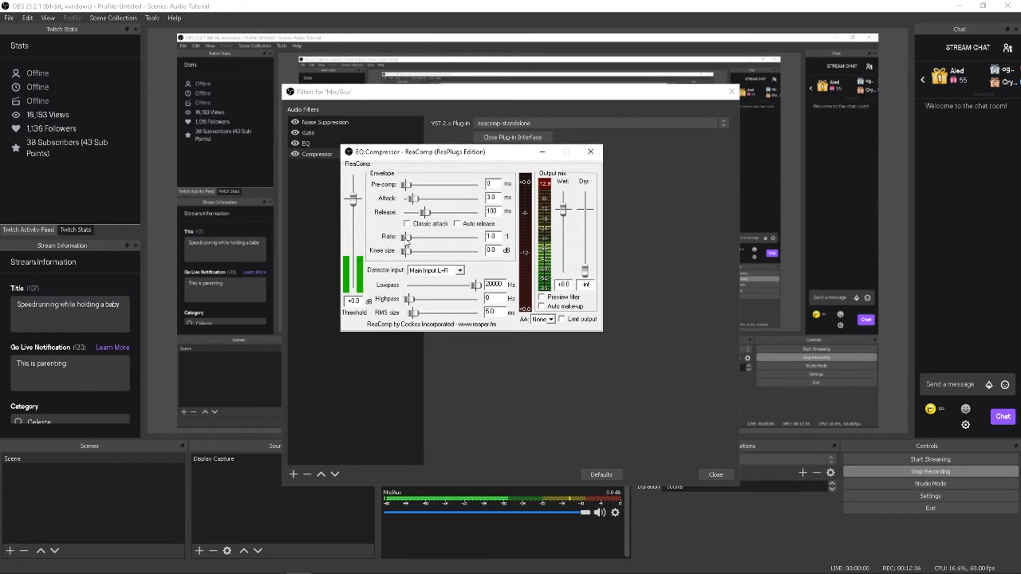
drag(406, 240, 413, 243)
drag(355, 200, 356, 303)
drag(359, 259, 359, 264)
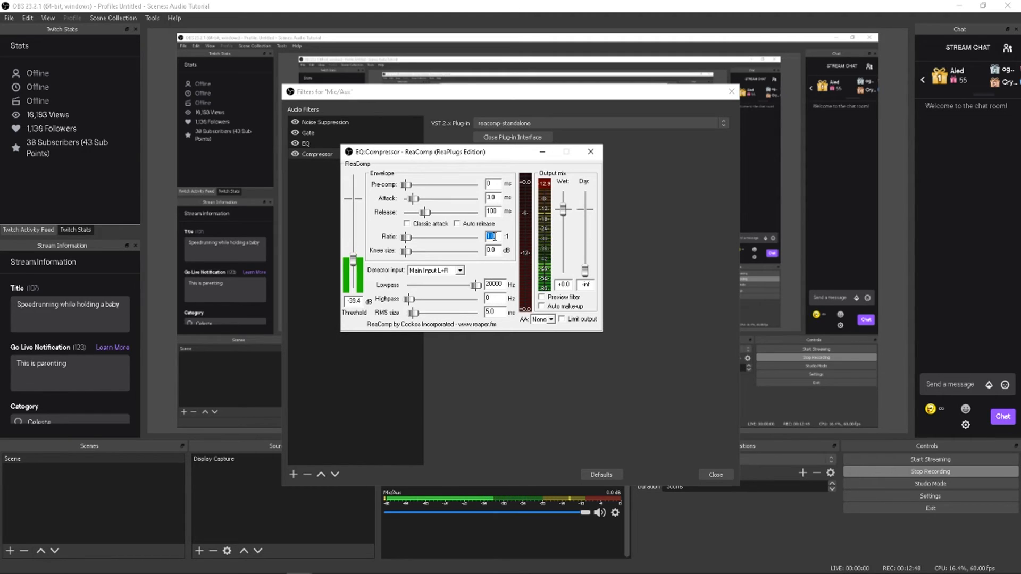
text(2)
key(Return)
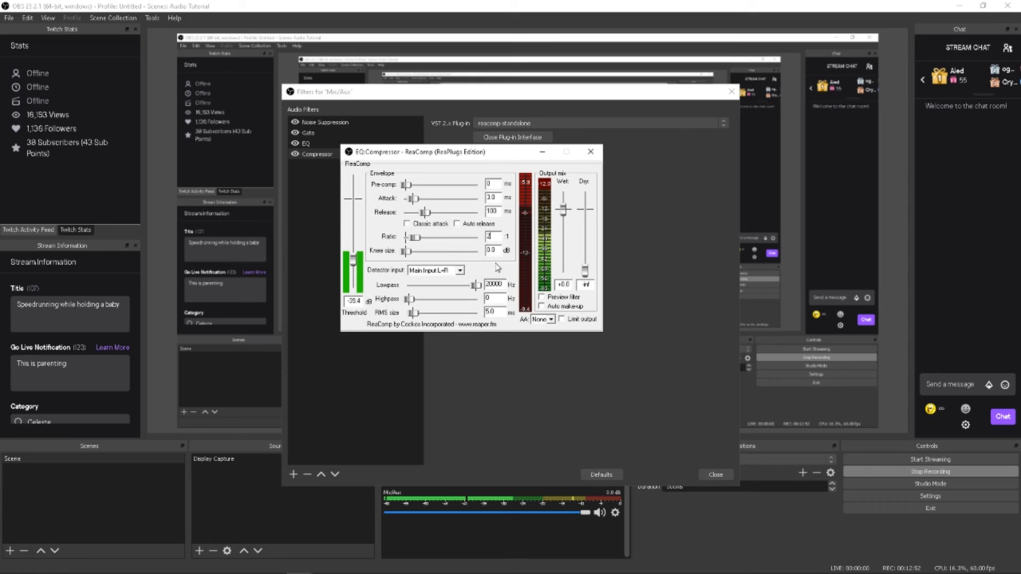
- Raise the compressor threshold to about -27.5 dB and set the ratio to 5:1
scroll(357, 265, up, 4)
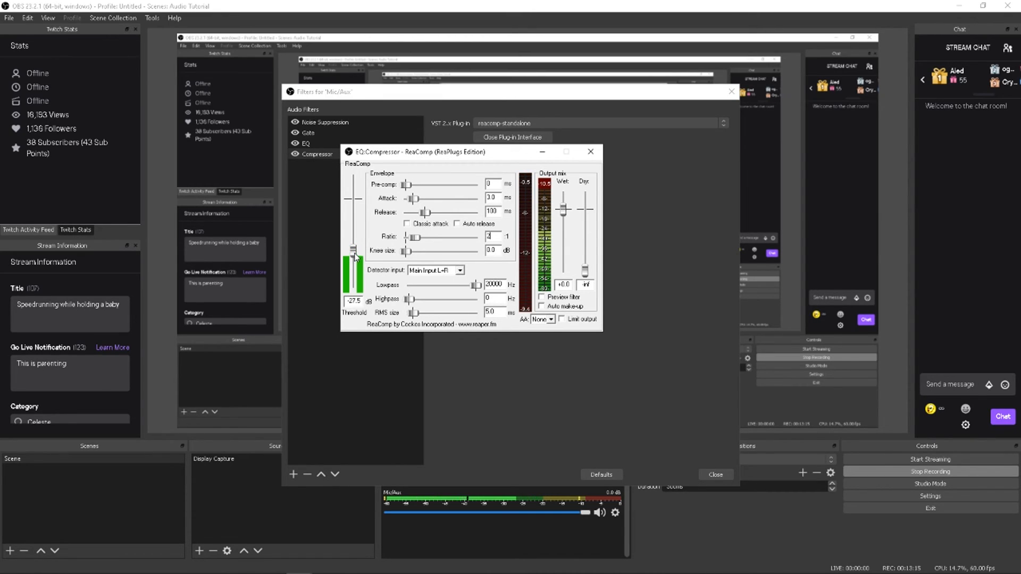
drag(355, 257, 355, 257)
double_click(489, 236)
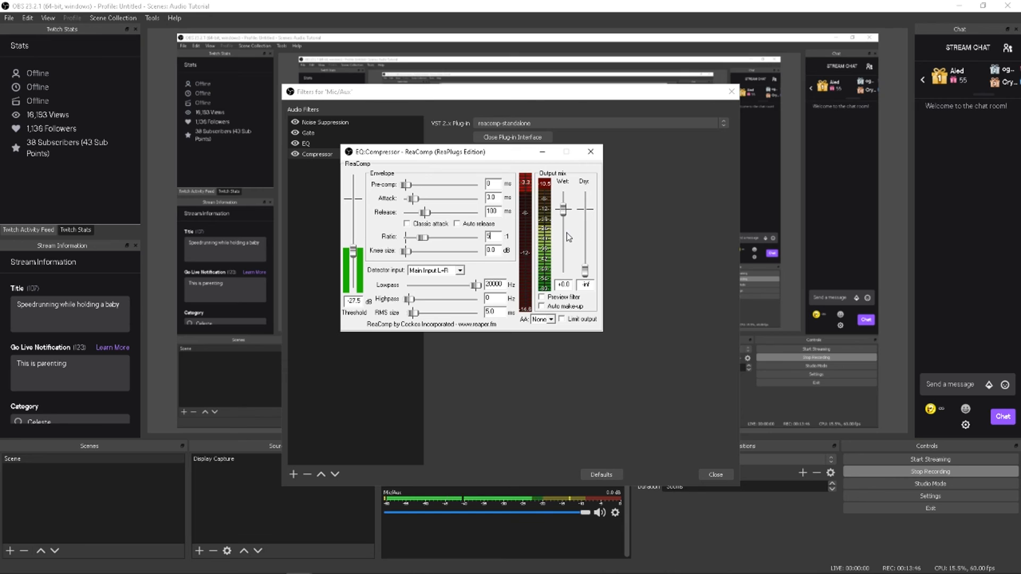
- Adjust the compressor's wet output to about +5.6 dB and close the ReaComp interface and the Mic/Aux filters
scroll(569, 238, up, 3)
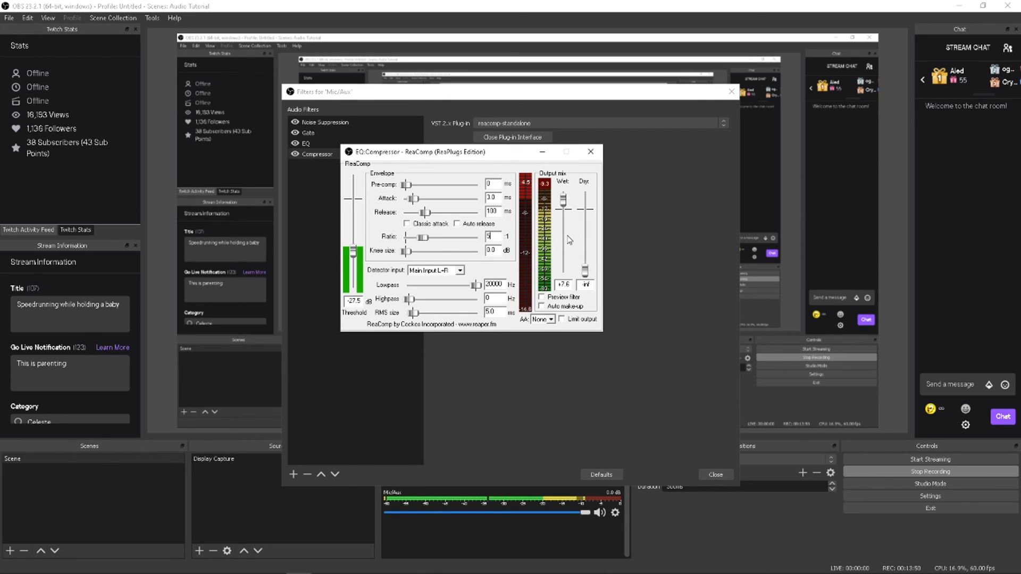
scroll(569, 240, down, 4)
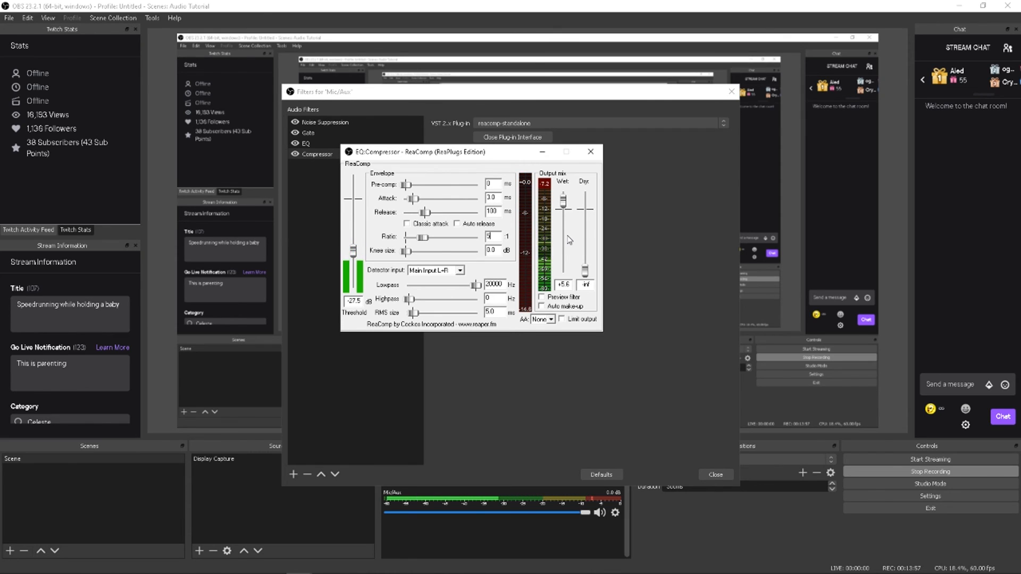
click(589, 152)
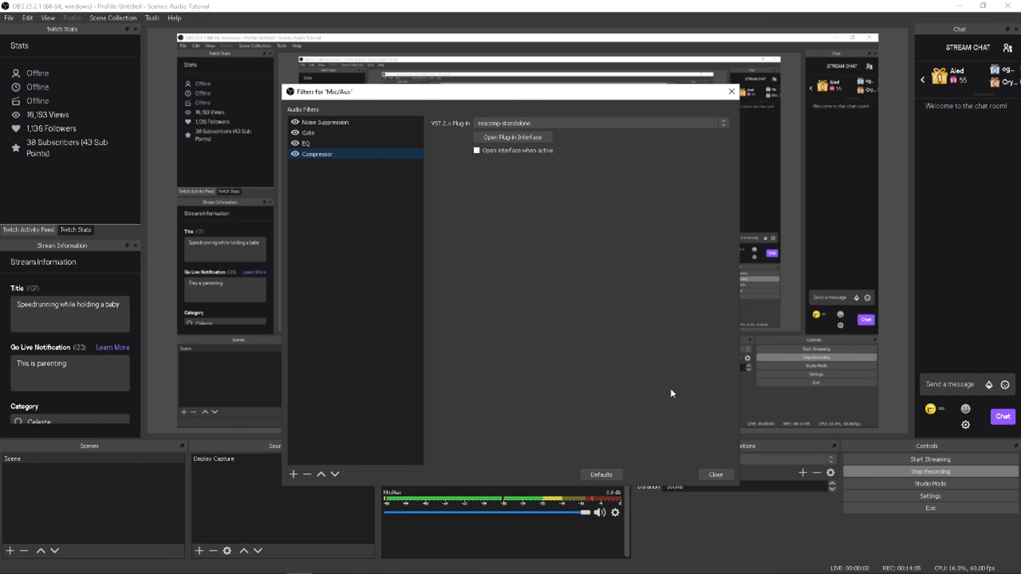
click(702, 474)
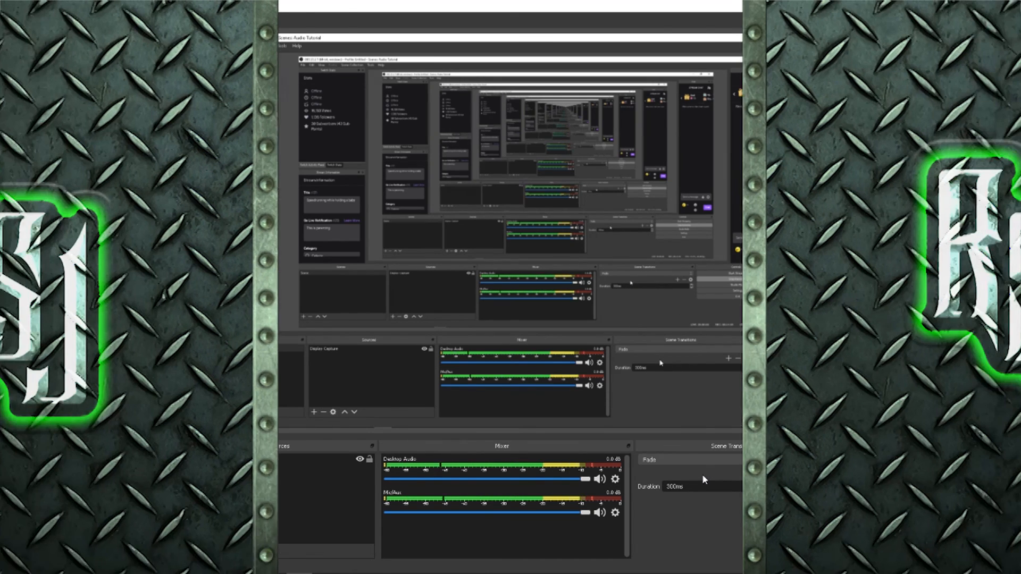